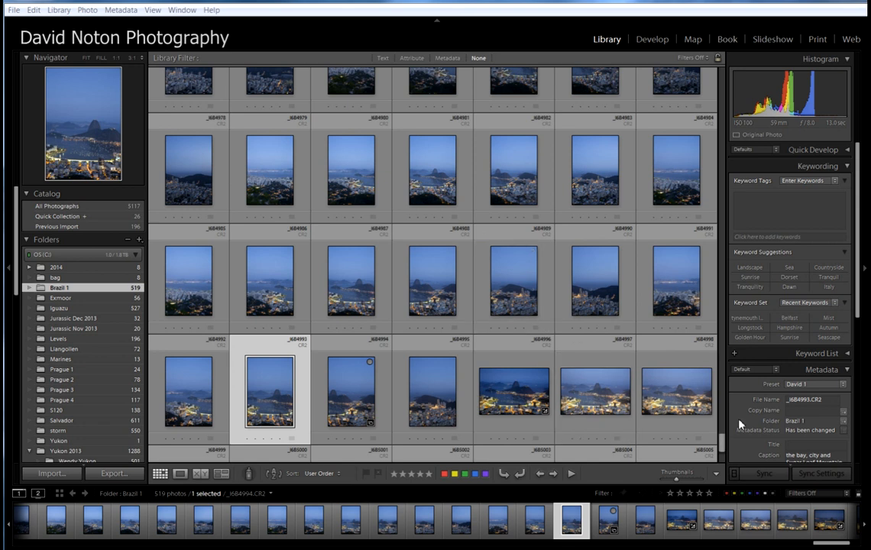
Examine the vertical dusk frames of the bay from _I6B4991 to _I6B4995 one by one in the Brazil 1 folder
mouse_move(720, 444)
mouse_down()
mouse_move(721, 414)
mouse_move(724, 451)
mouse_up()
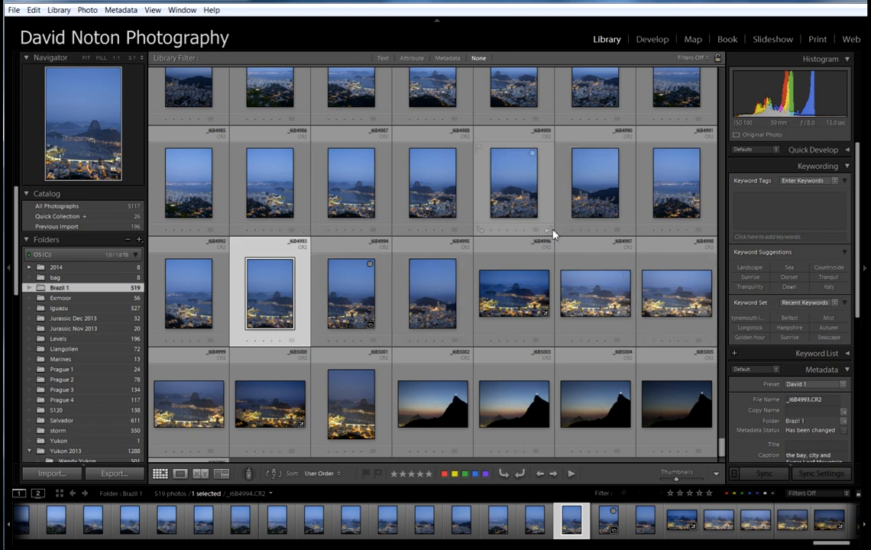
click(681, 197)
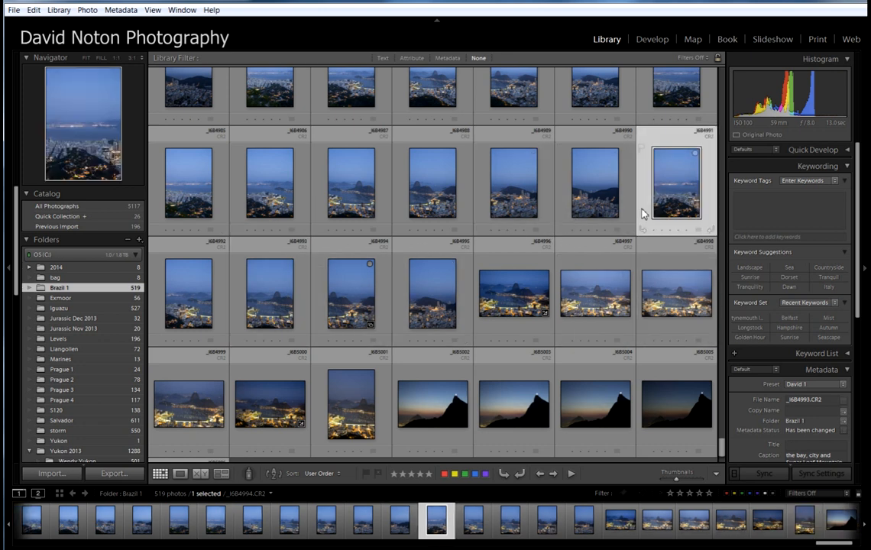
click(182, 300)
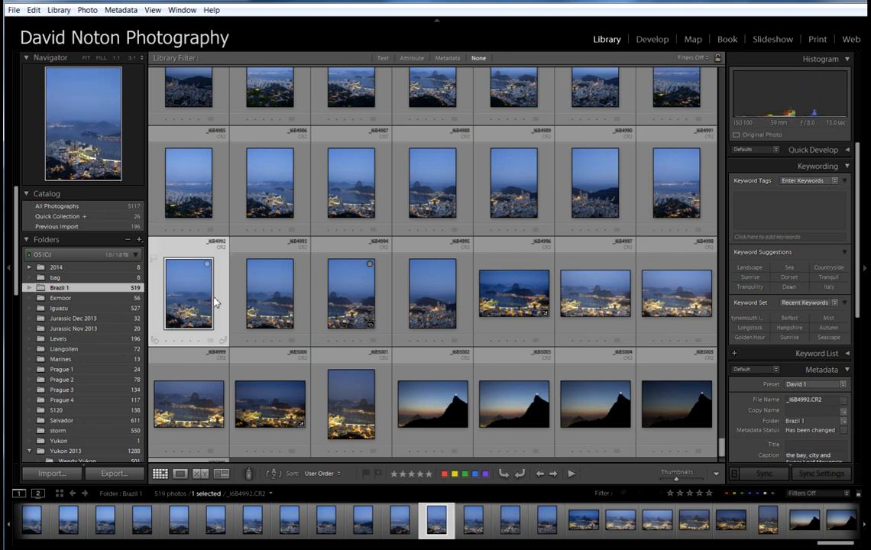
click(260, 300)
click(336, 300)
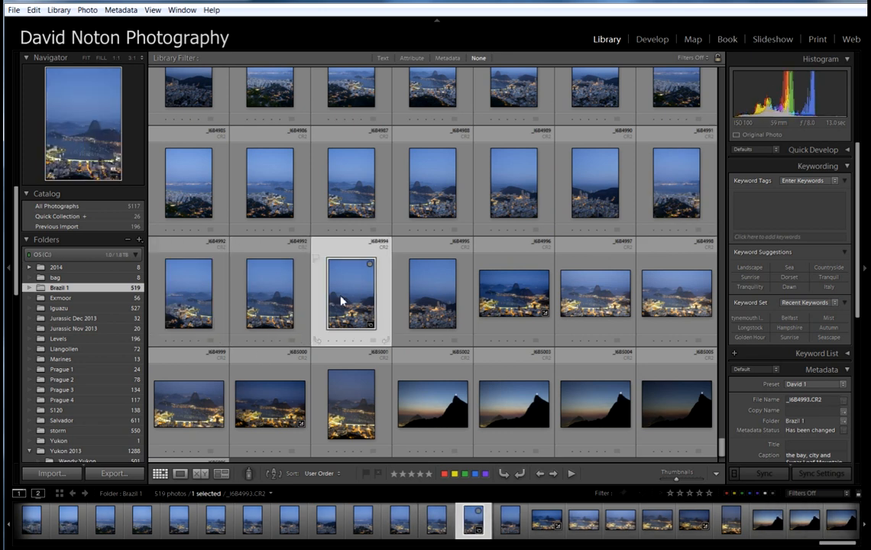
click(419, 304)
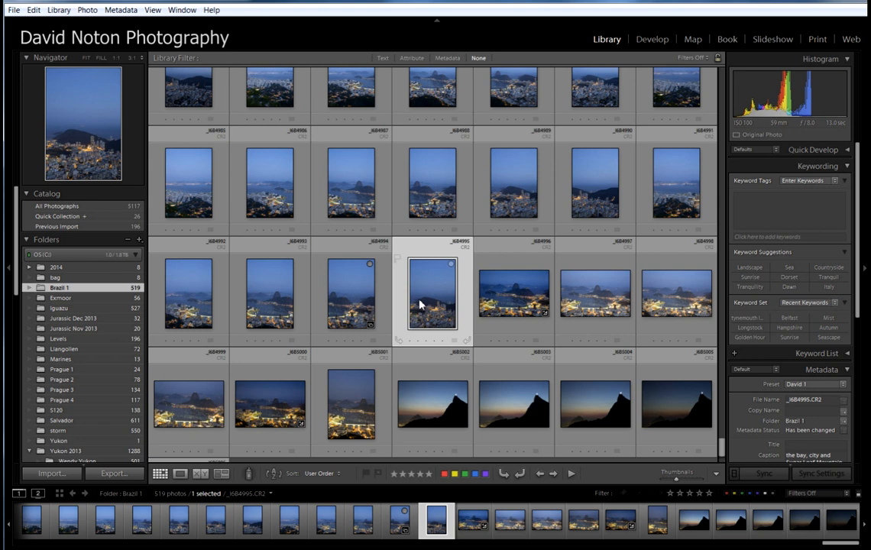
click(675, 183)
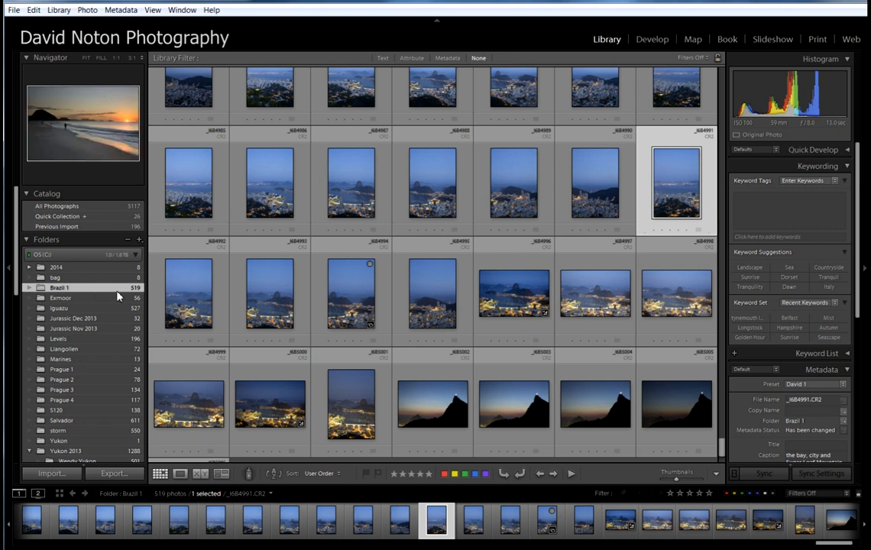
click(184, 306)
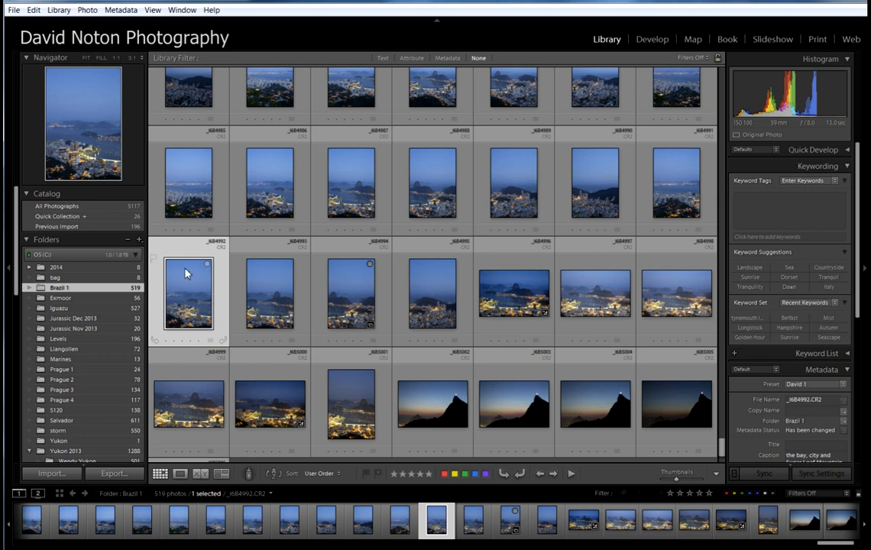
Open _I6B4993.CR2 for developing, compare it with the neighbouring frames _I6B4991 to _I6B4995, and return to it
click(261, 305)
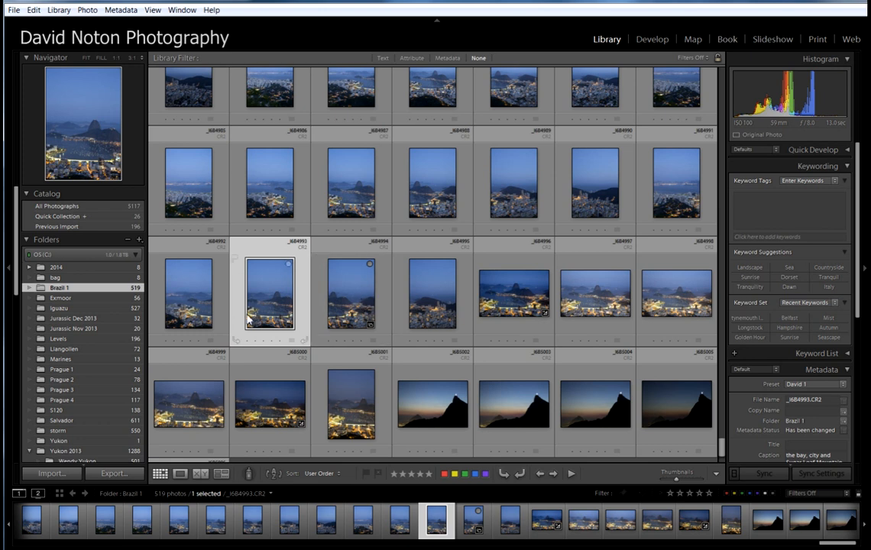
click(651, 38)
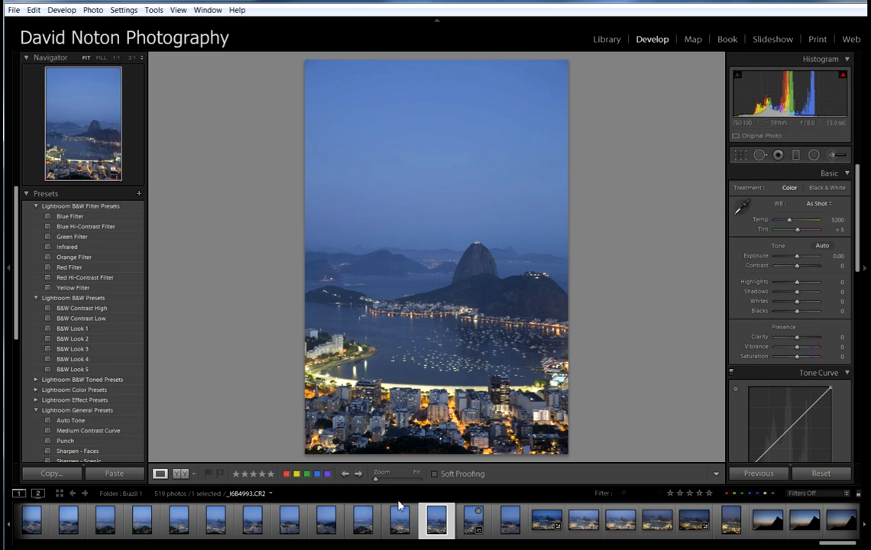
click(397, 520)
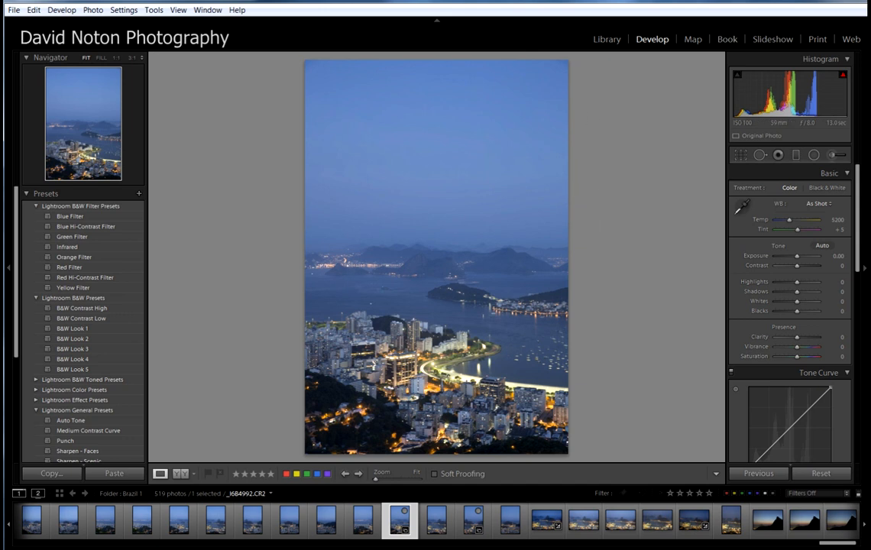
click(361, 528)
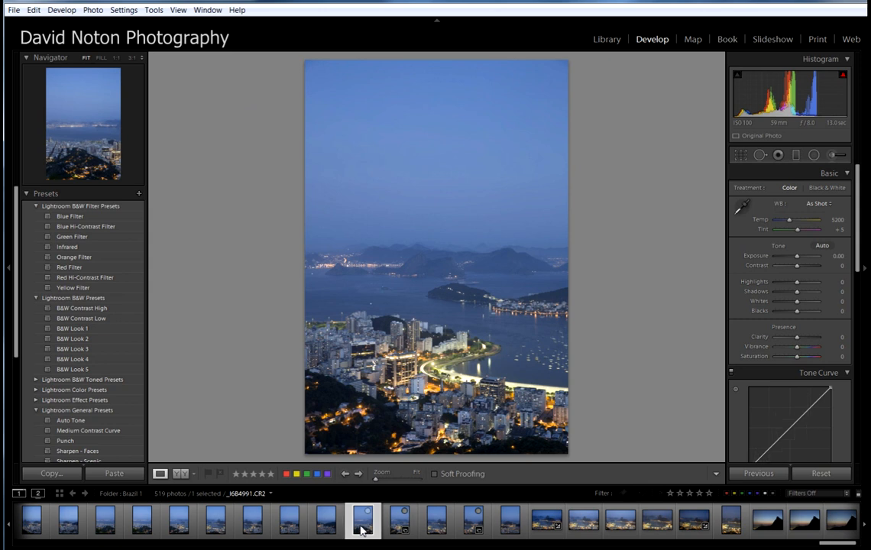
click(436, 525)
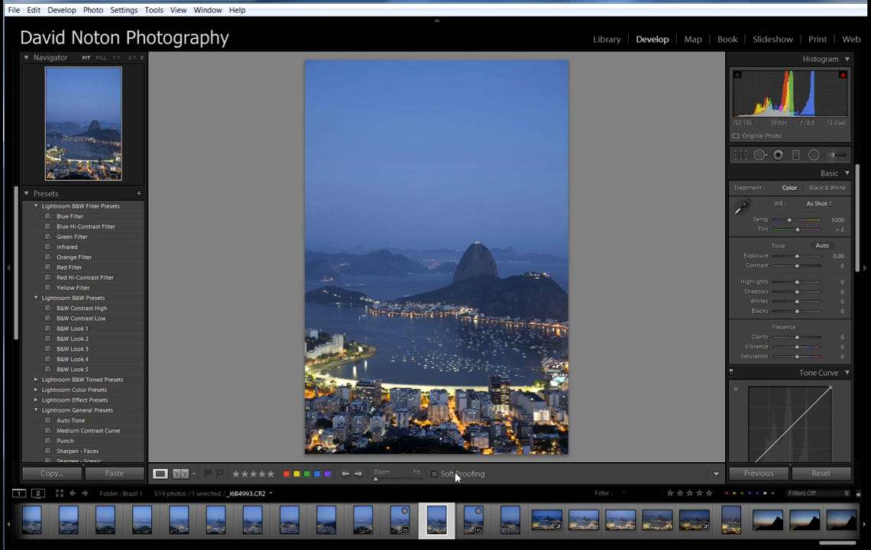
click(473, 521)
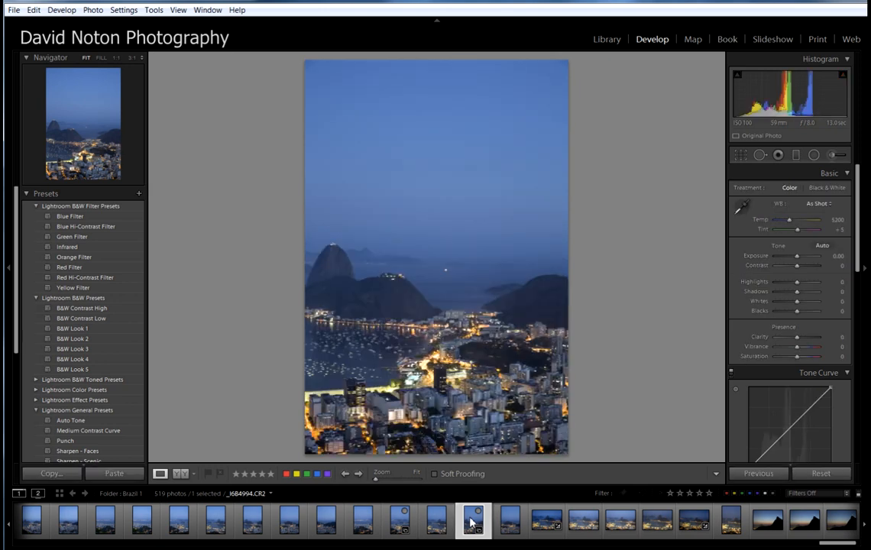
click(507, 520)
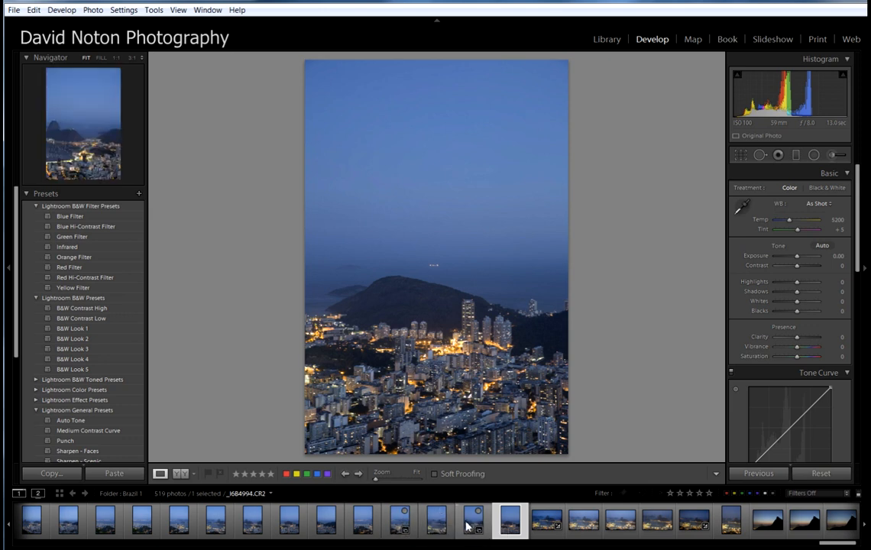
click(440, 526)
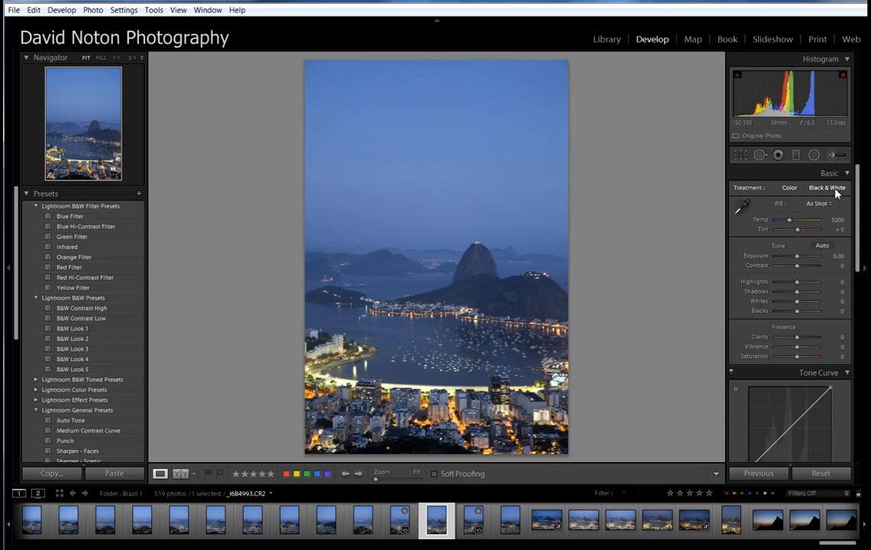
Set the photo's Highlights to -12 and reset Blacks to 0
drag(856, 211, 857, 201)
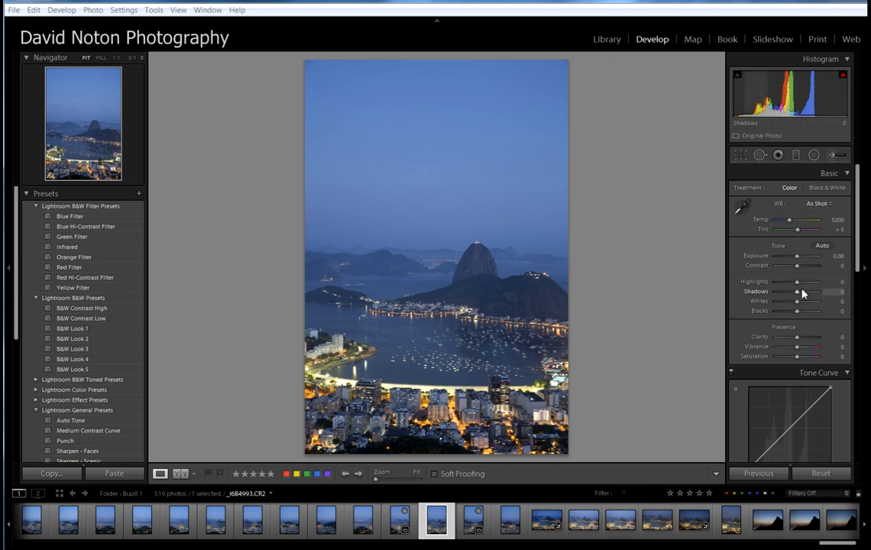
drag(797, 287, 794, 288)
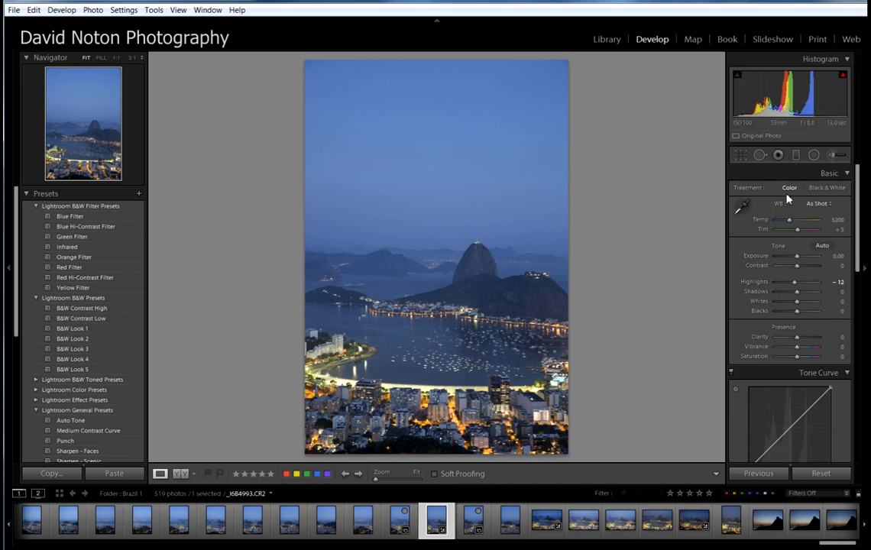
drag(797, 311, 797, 311)
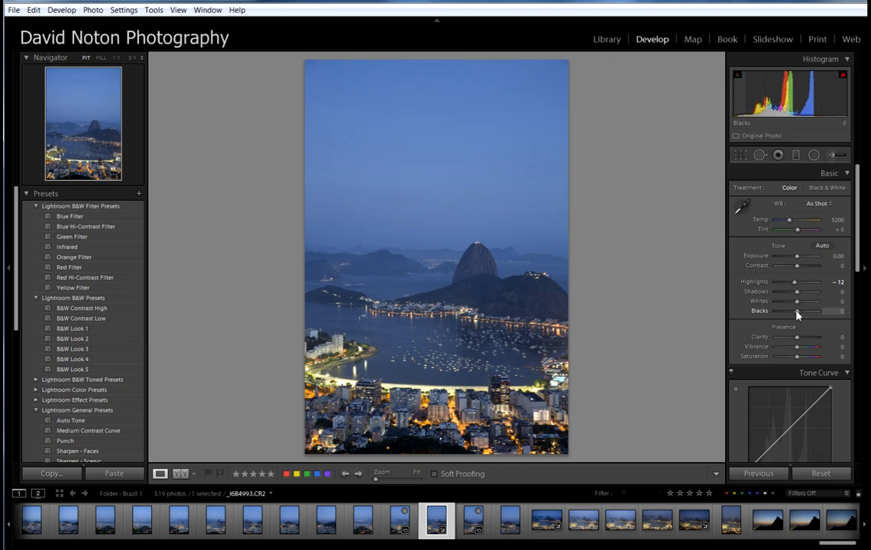
double_click(797, 312)
Change the tone curve's point curve to Medium Contrast
drag(857, 202, 861, 254)
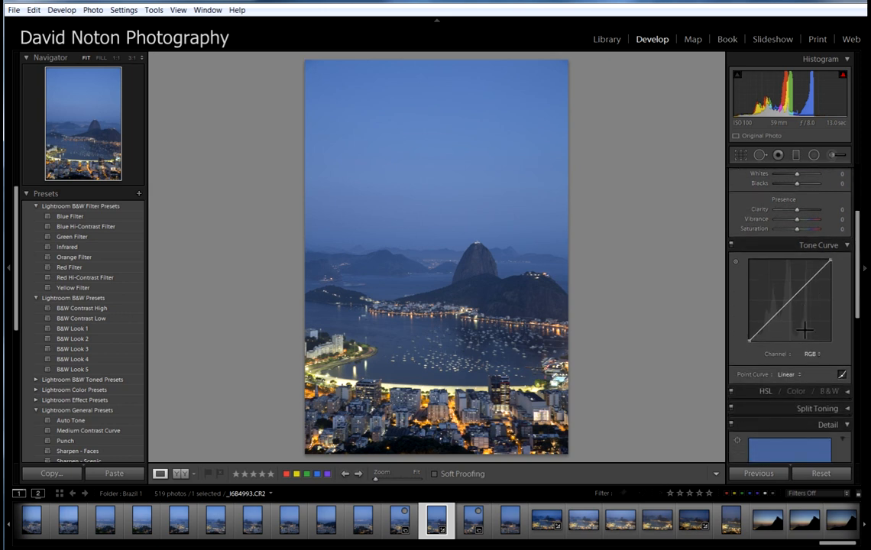
click(798, 375)
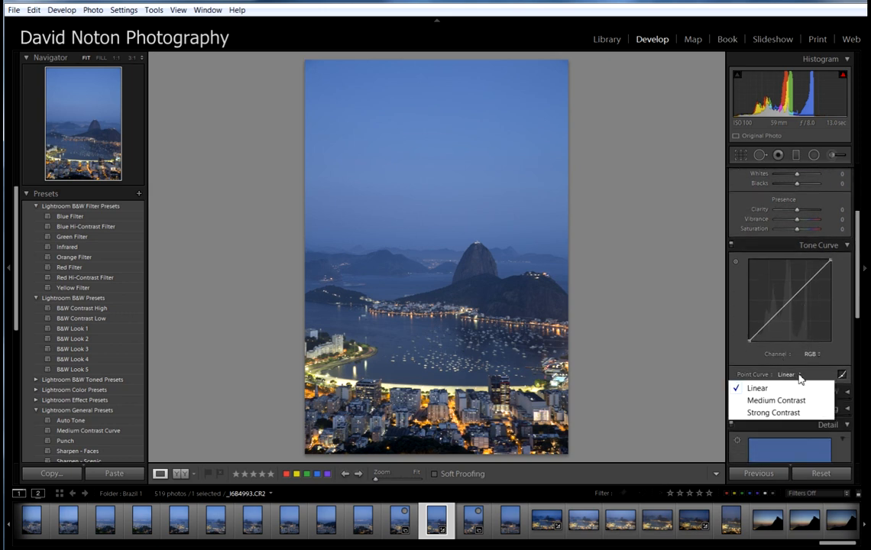
click(787, 401)
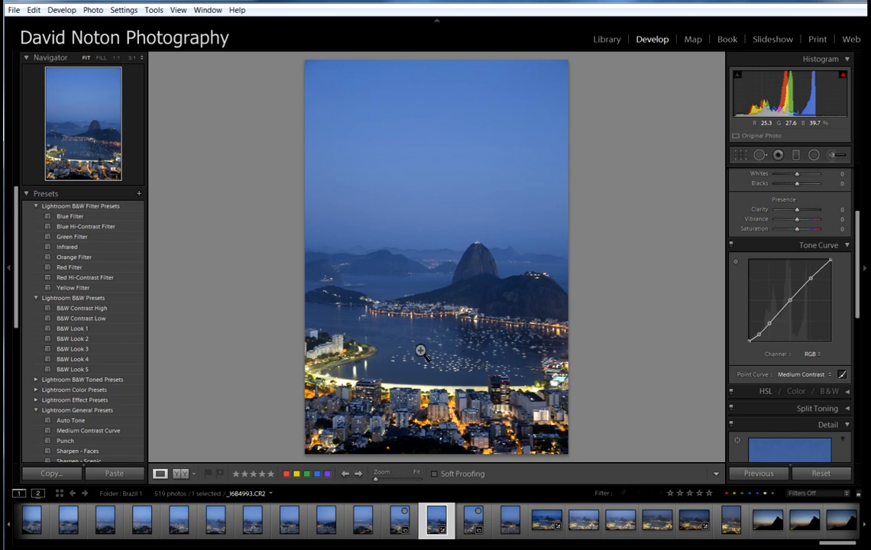
Apply the Sharpen - Scenic preset and set the sharpening Masking to 12, using the mask preview to judge the edges
drag(858, 260, 858, 311)
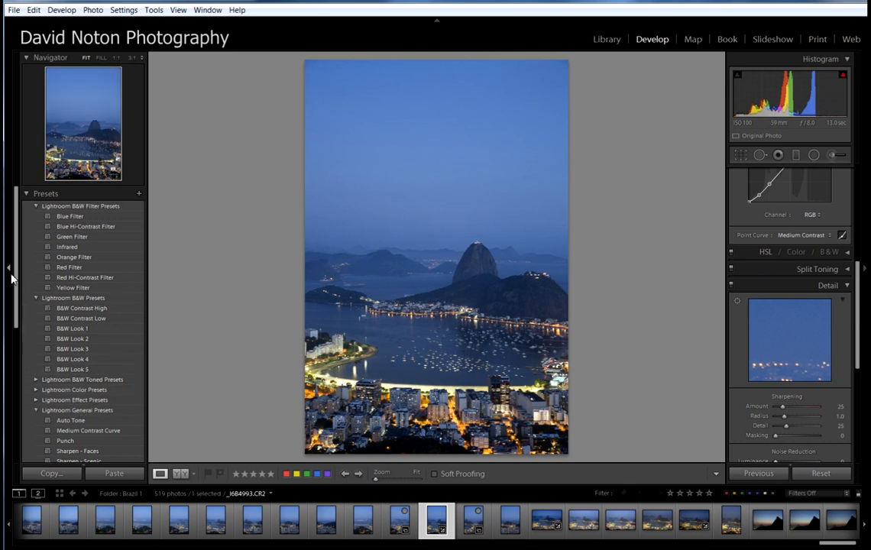
drag(15, 276, 15, 333)
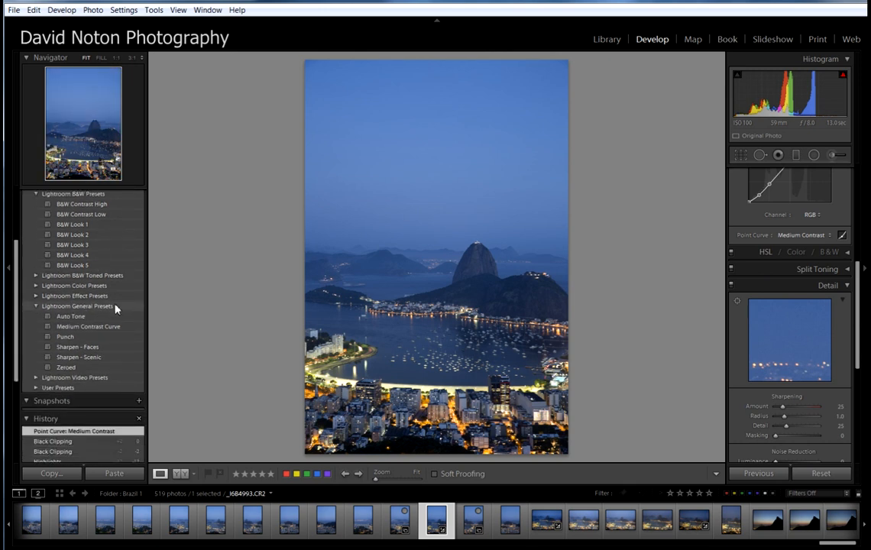
click(78, 357)
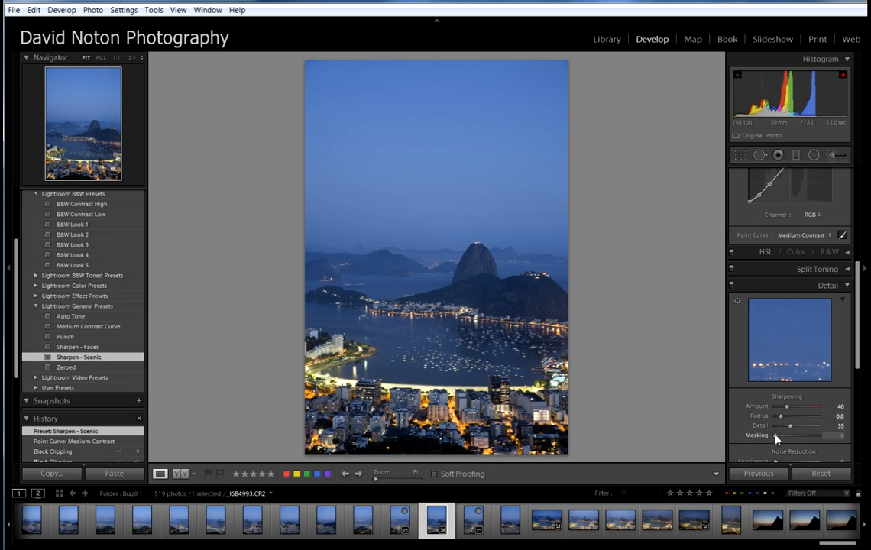
key(alt)
drag(776, 439, 785, 440)
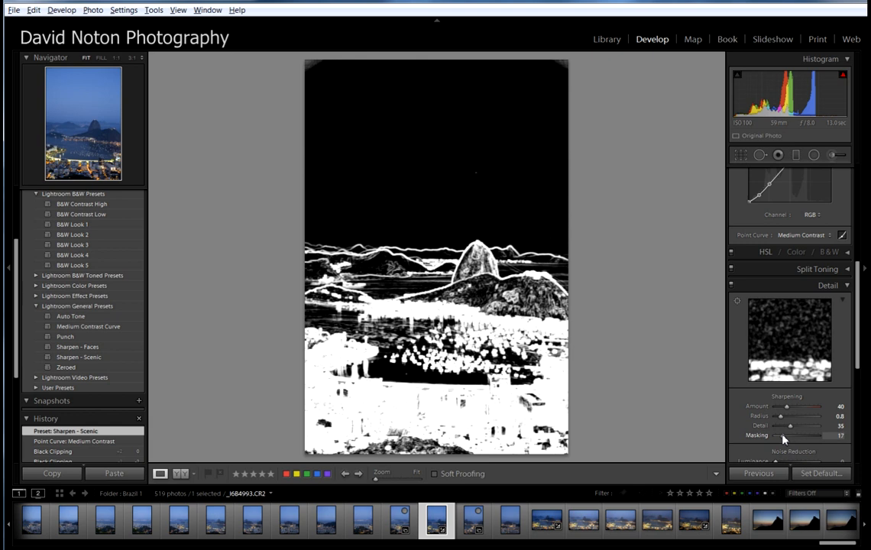
drag(784, 437, 780, 438)
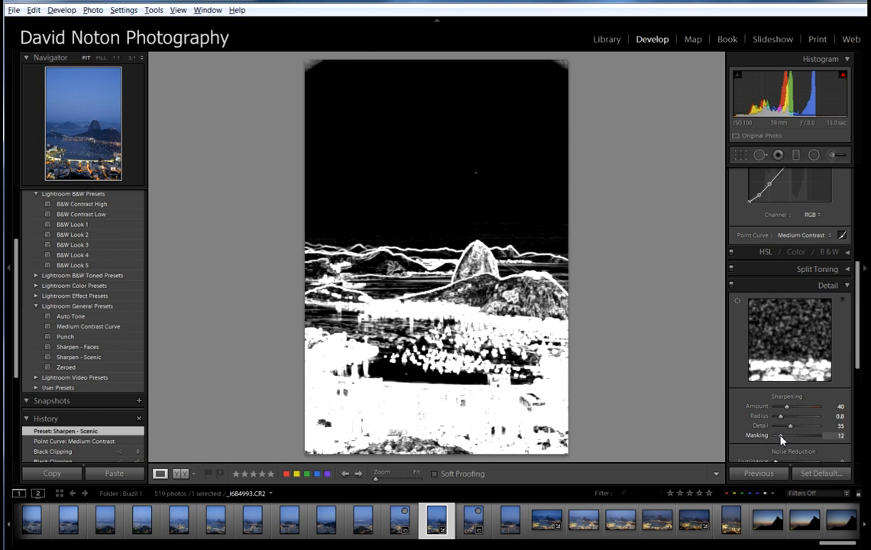
drag(780, 438, 780, 438)
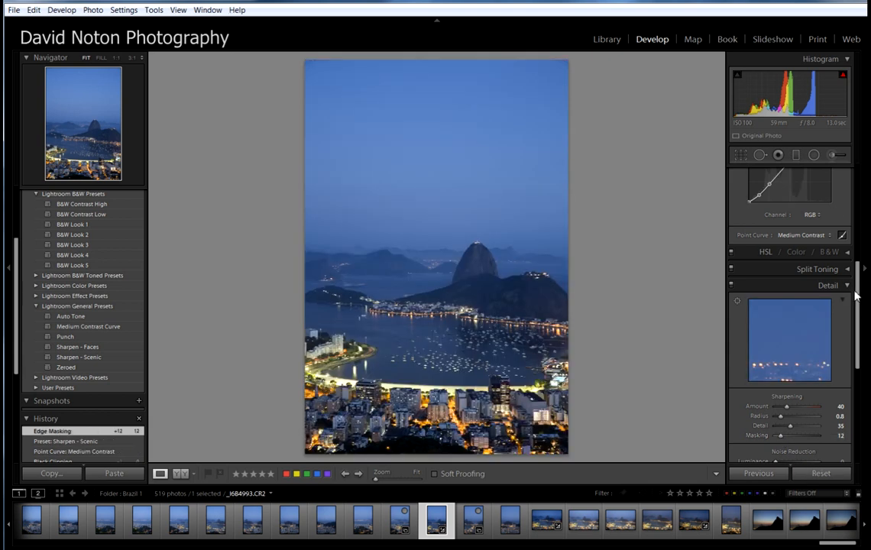
Enable the lens profile corrections for the Canon EF 24-70mm, comparing the photo with and without them
drag(857, 296, 867, 374)
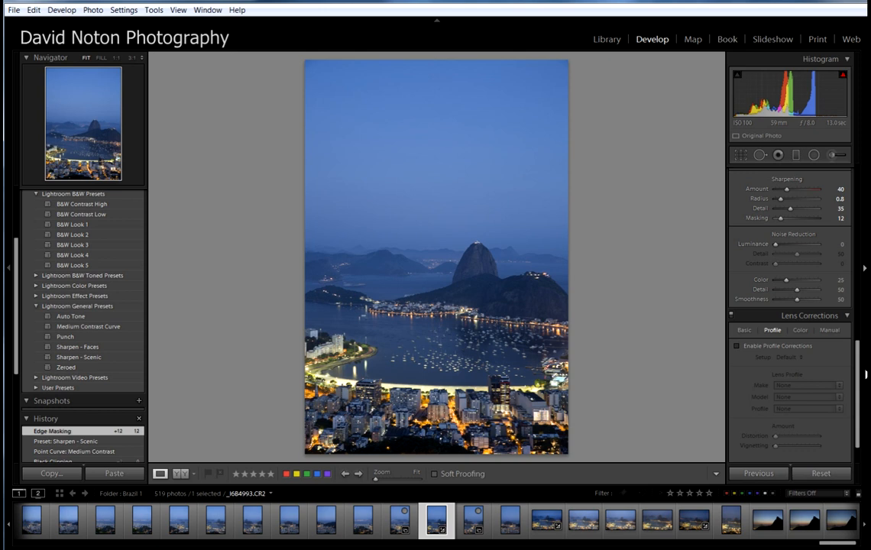
click(738, 348)
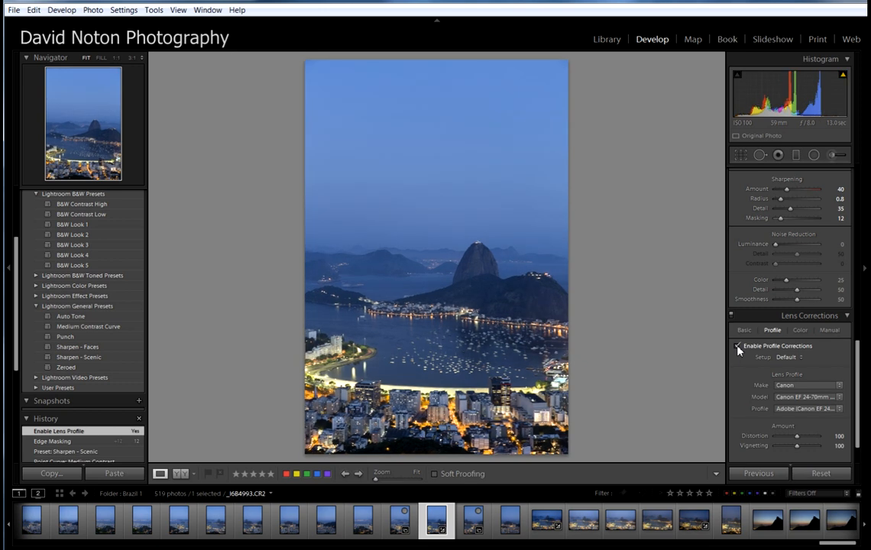
click(737, 348)
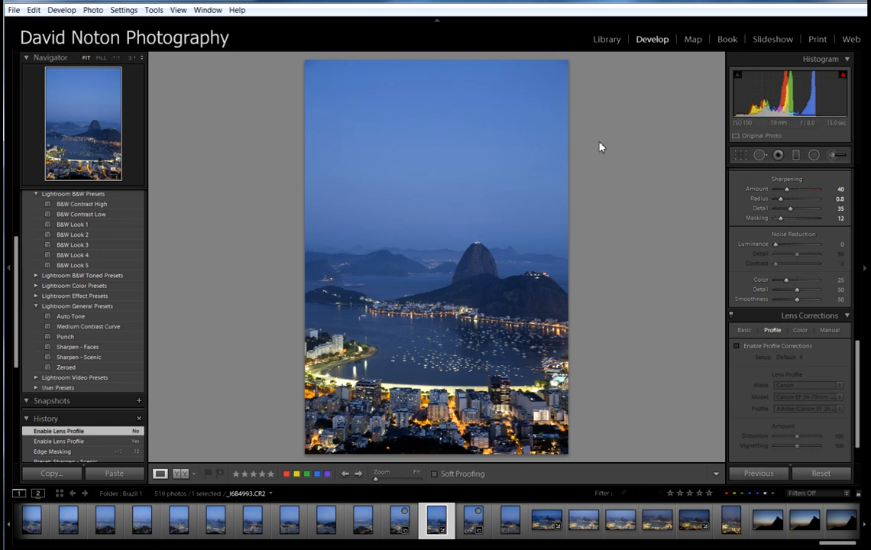
click(737, 347)
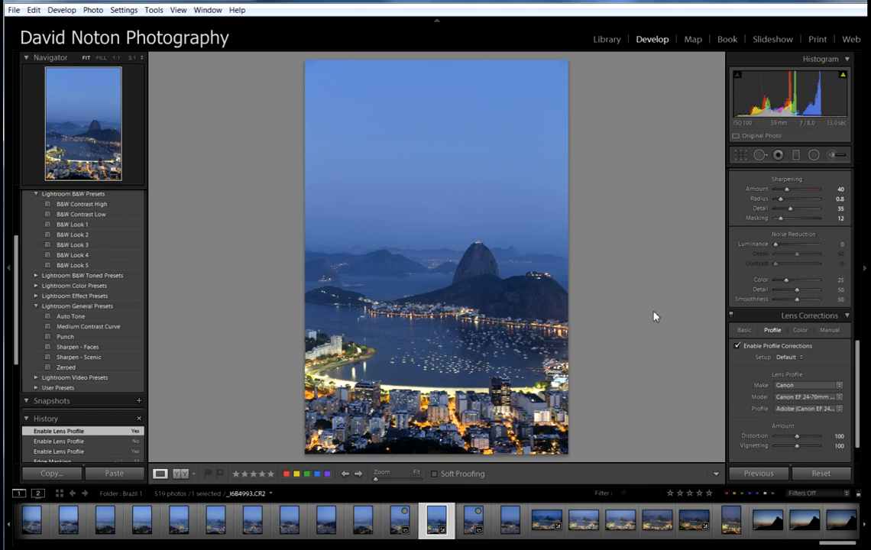
Add a horizontal graduated filter over the sky, centre it just above the hills, and set its Exposure to -0.29
drag(854, 380, 865, 184)
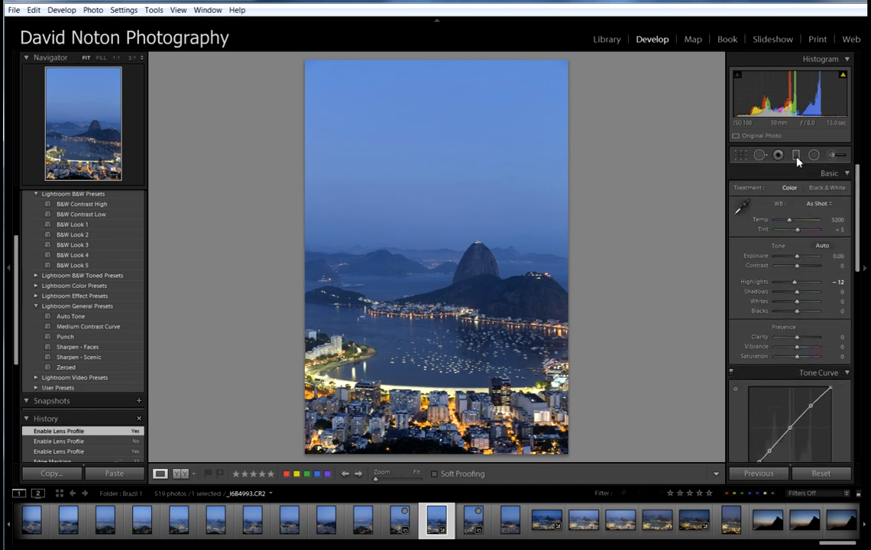
click(796, 155)
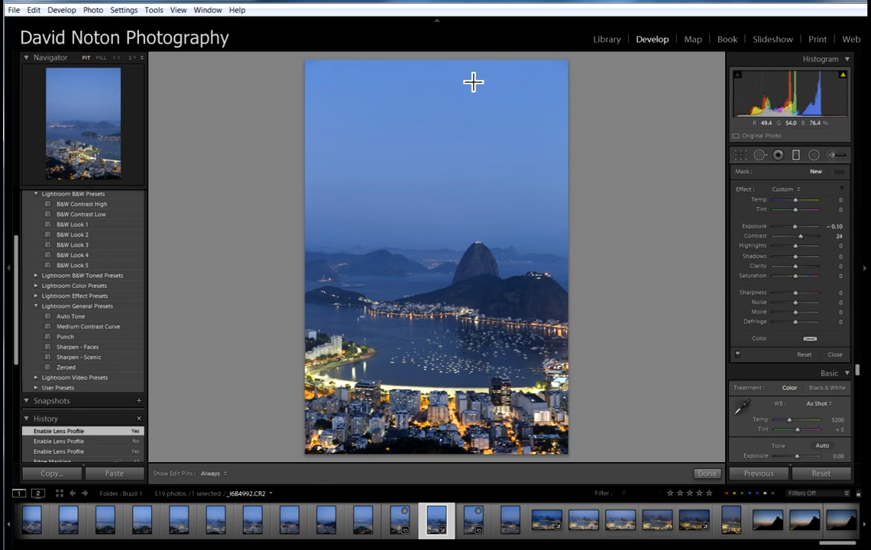
mouse_move(442, 104)
mouse_down()
mouse_move(449, 159)
mouse_move(442, 203)
mouse_move(439, 187)
mouse_up()
drag(438, 147, 432, 232)
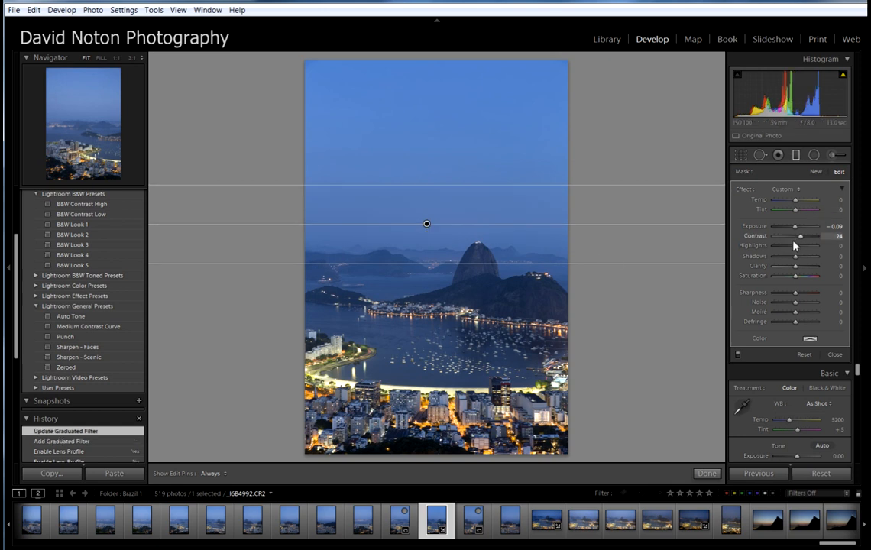
drag(797, 227, 794, 228)
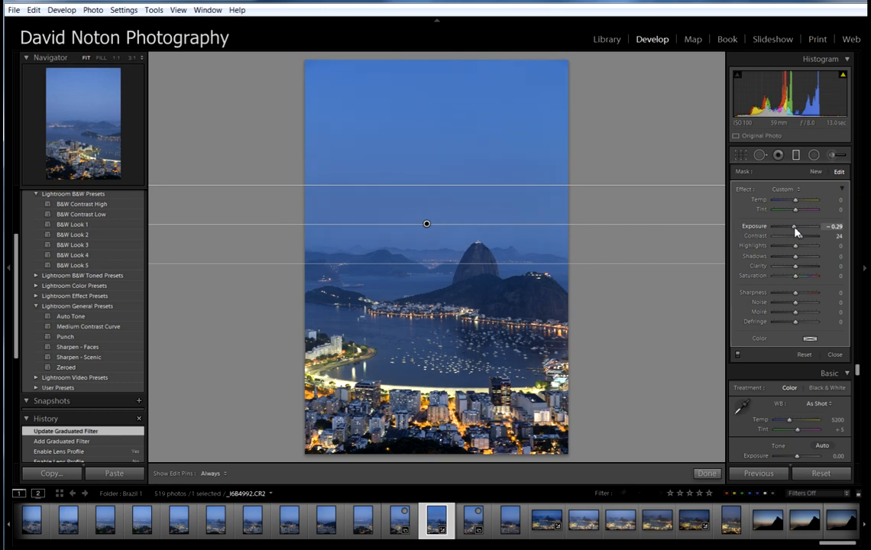
Keep the sky's graduated filter Exposure at -0.29 and finish editing the filter
drag(795, 228, 795, 229)
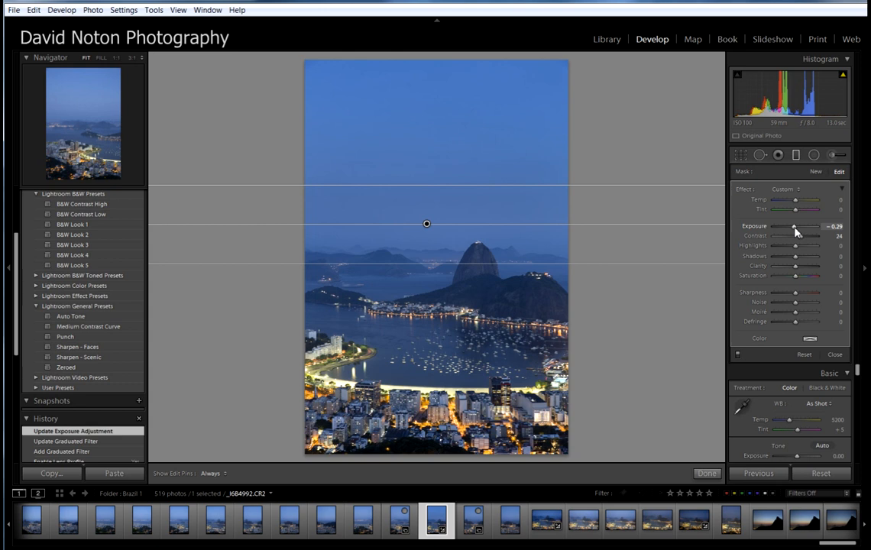
click(707, 474)
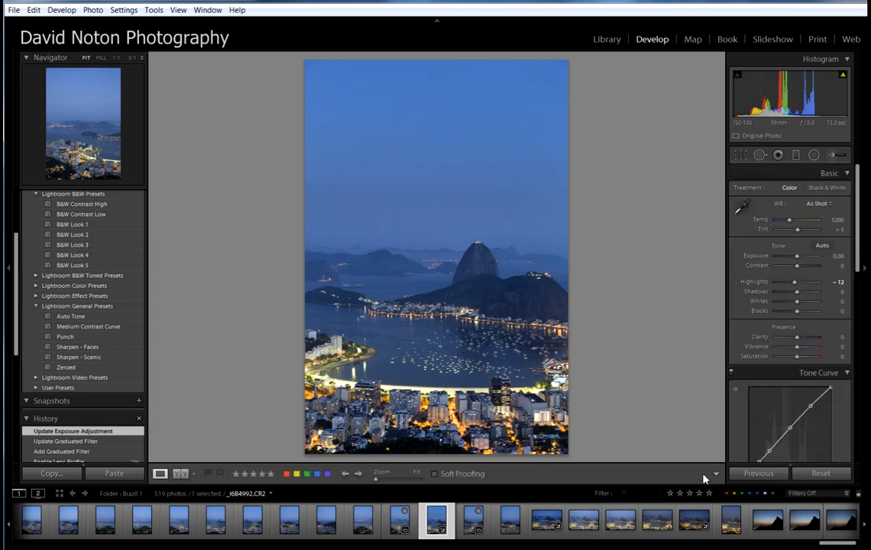
Synchronize the develop settings, including the graduated filter, from _I6B4993 to the four adjacent frames _I6B4991, _I6B4992, _I6B4994 and _I6B4995
ctrl+click(365, 522)
ctrl+click(399, 522)
ctrl+click(472, 528)
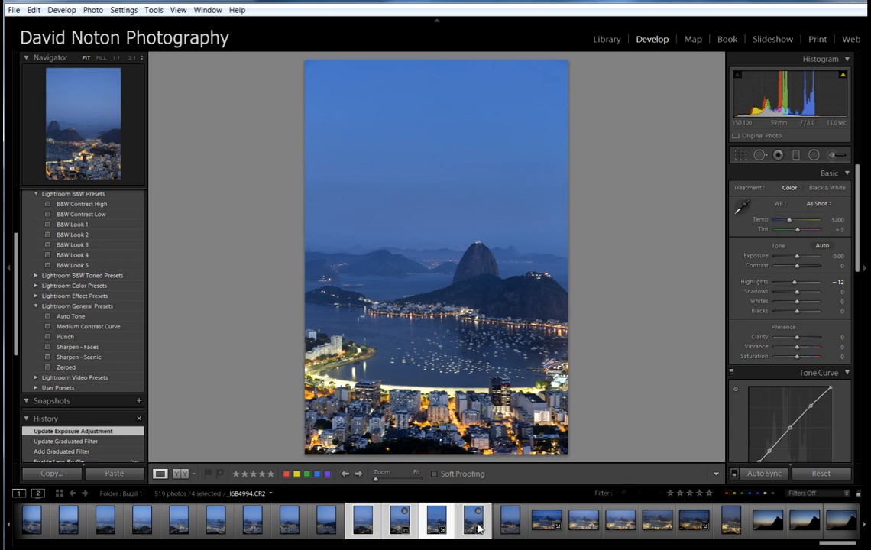
ctrl+click(502, 532)
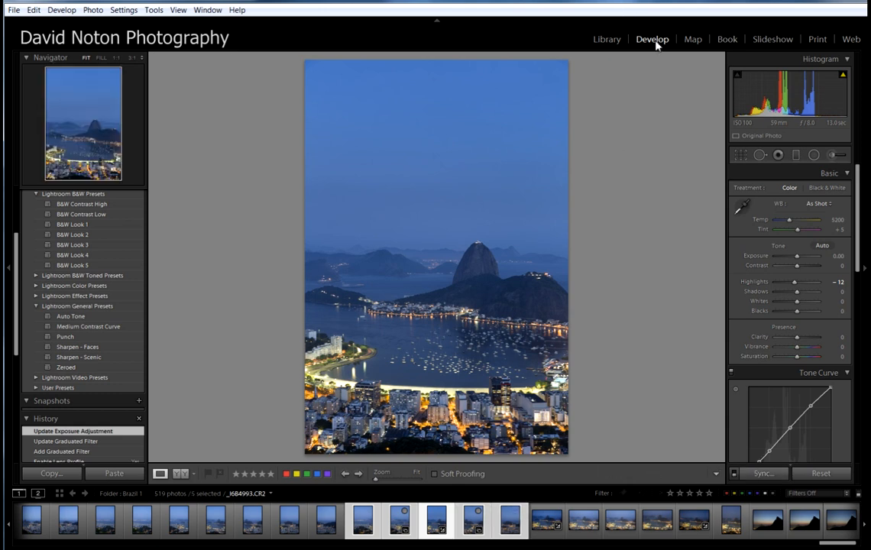
click(764, 474)
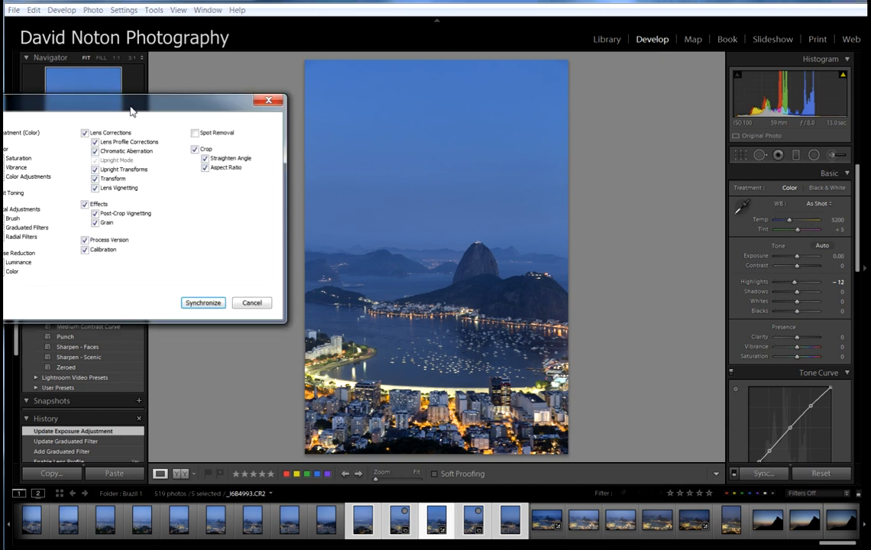
drag(473, 124, 375, 128)
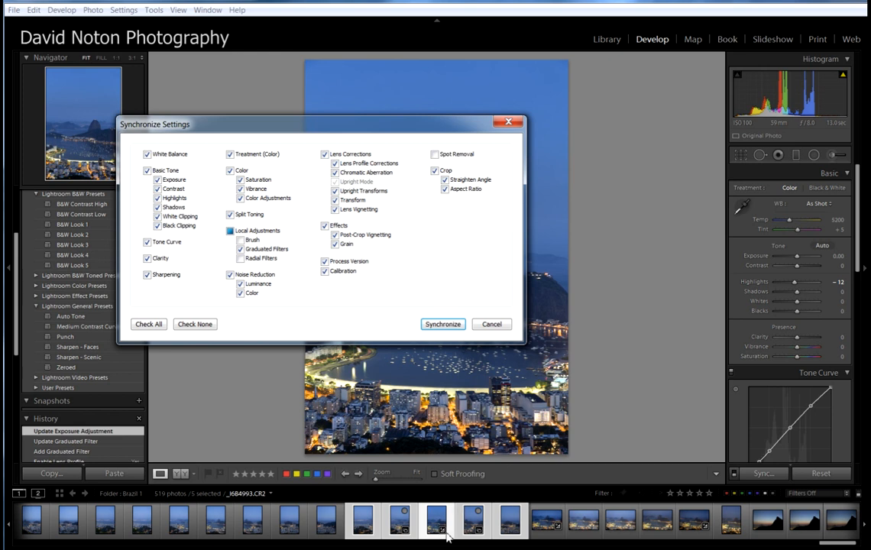
click(447, 327)
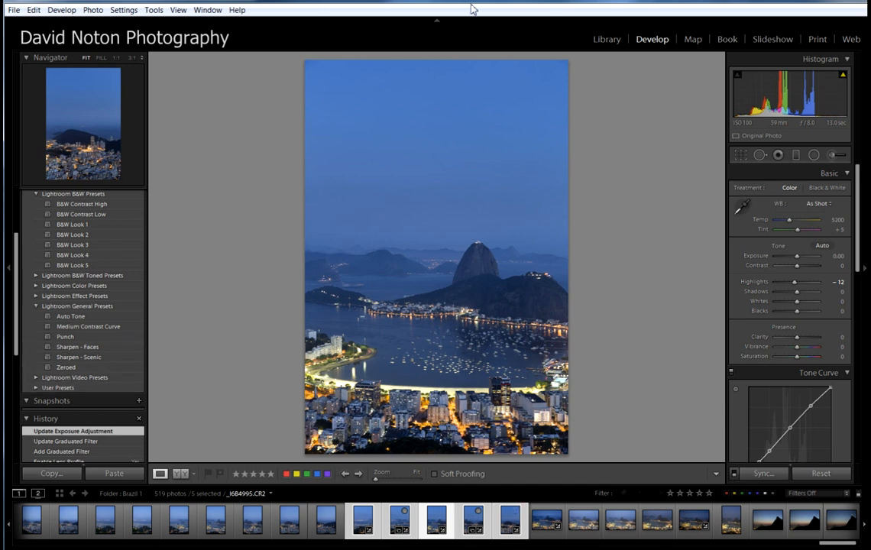
Start an export of the five selected frames to C:\Images\processed, placing them in the Brazil subfolder
click(607, 40)
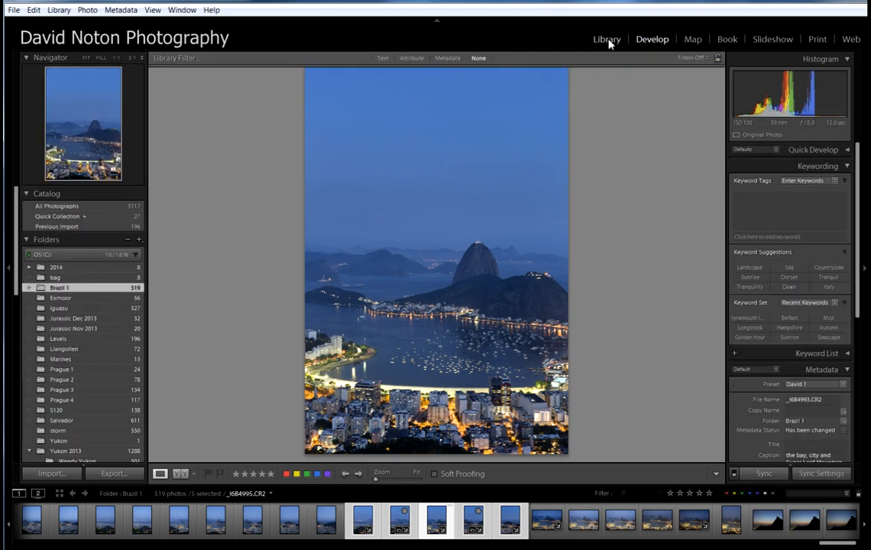
click(111, 474)
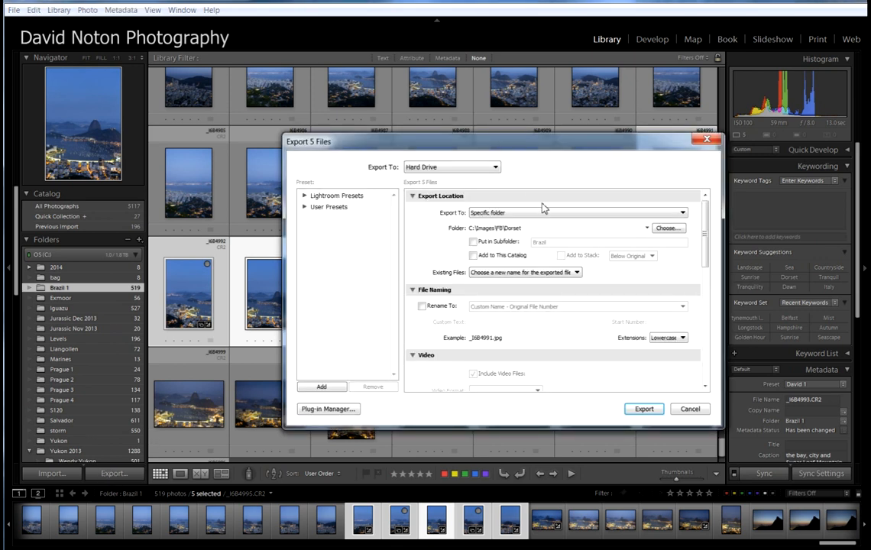
click(670, 229)
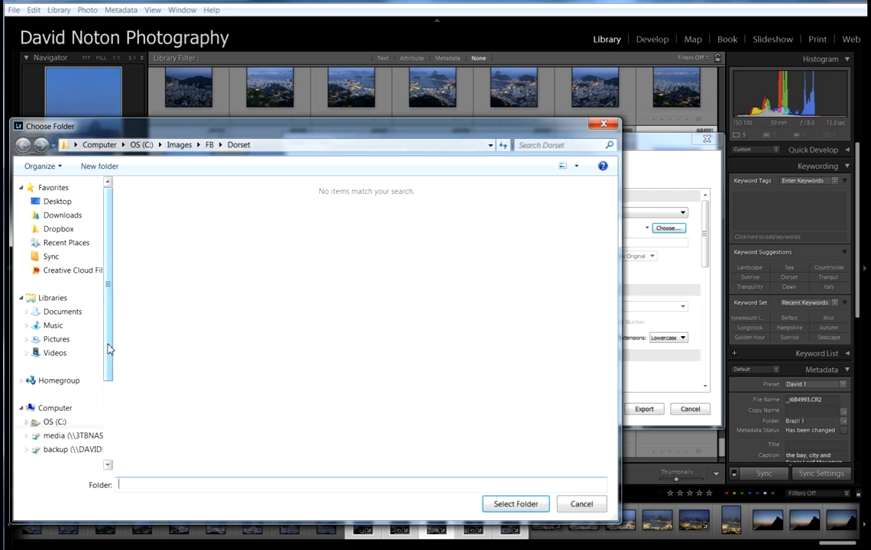
click(180, 145)
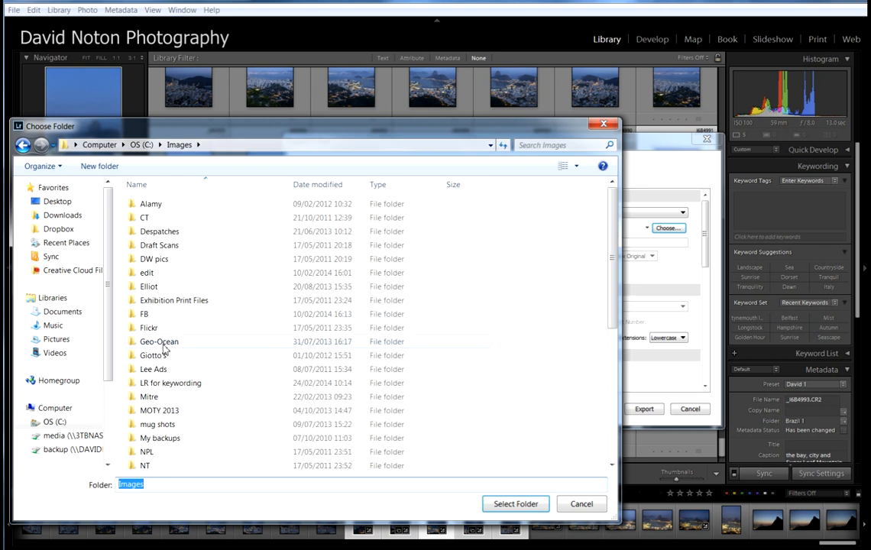
drag(609, 237, 611, 293)
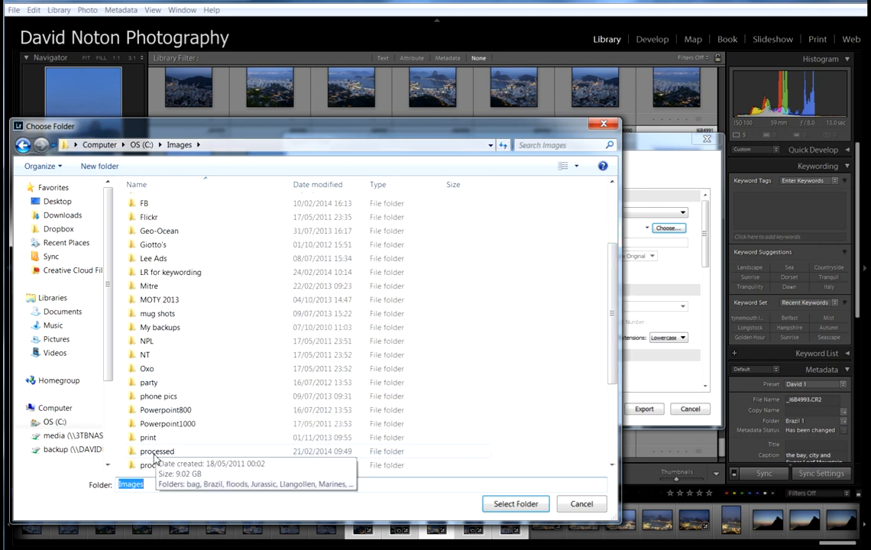
click(154, 454)
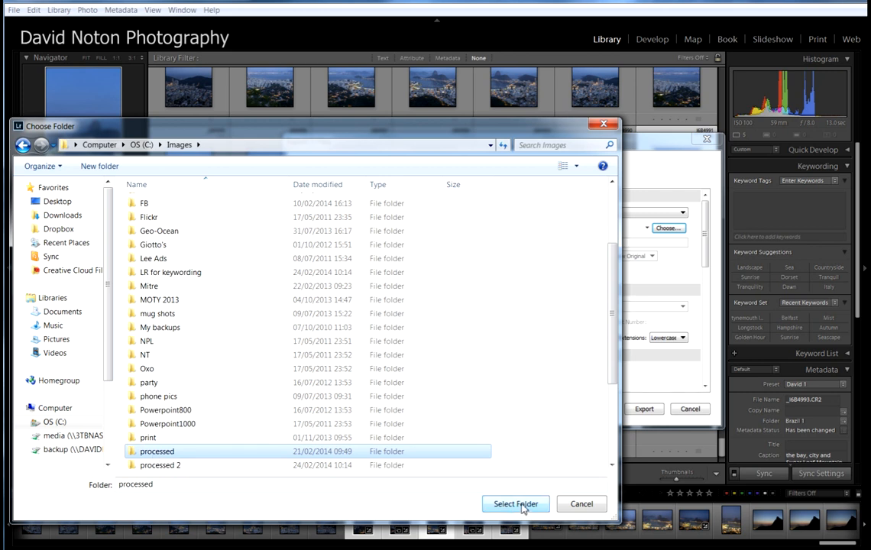
click(517, 505)
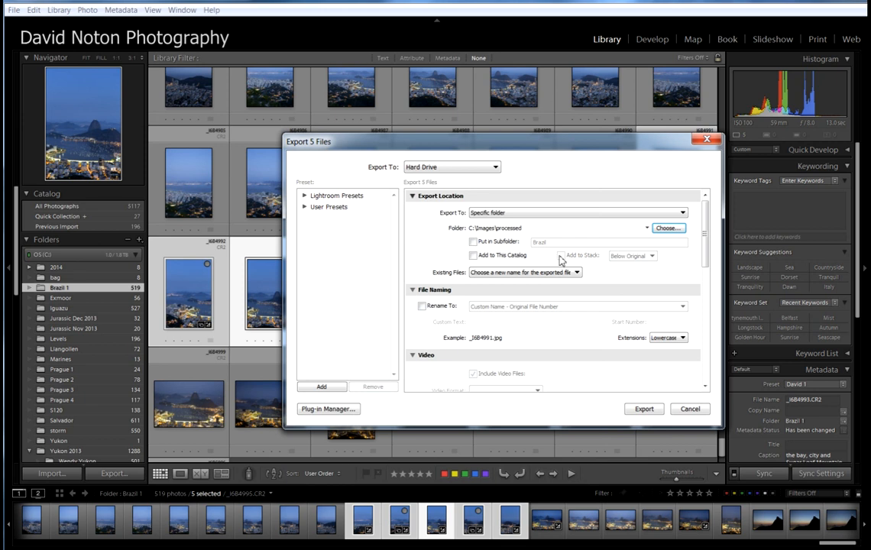
click(474, 243)
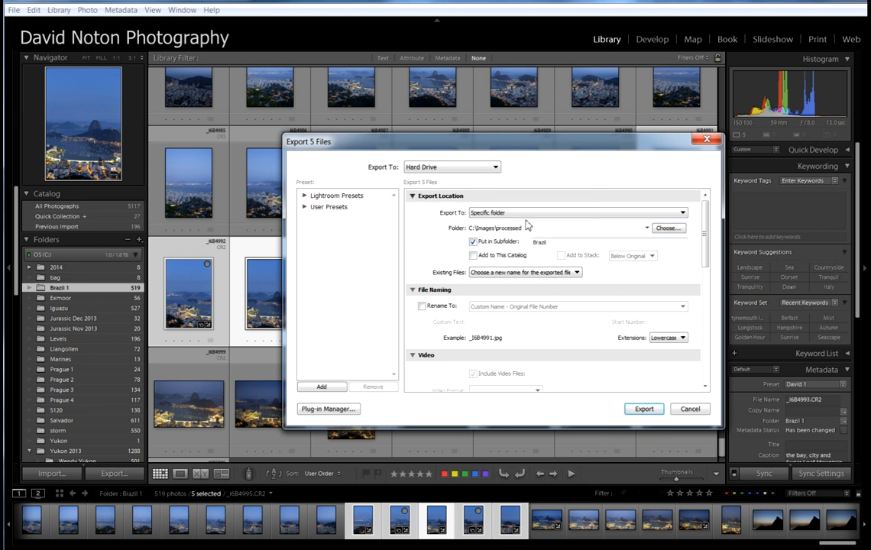
Rename the exported files with the custom text "rio", using the Custom Name - Original File Number template
drag(704, 224, 707, 246)
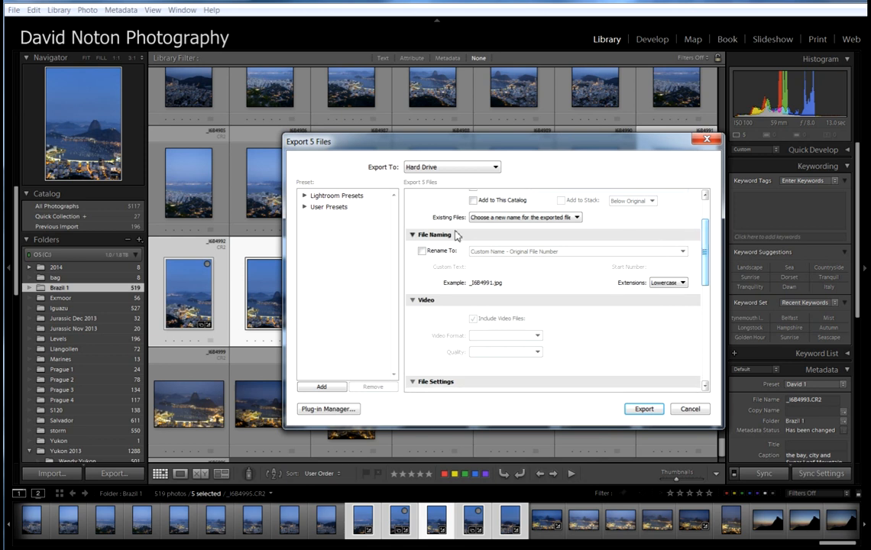
click(423, 253)
click(478, 266)
text(rio)
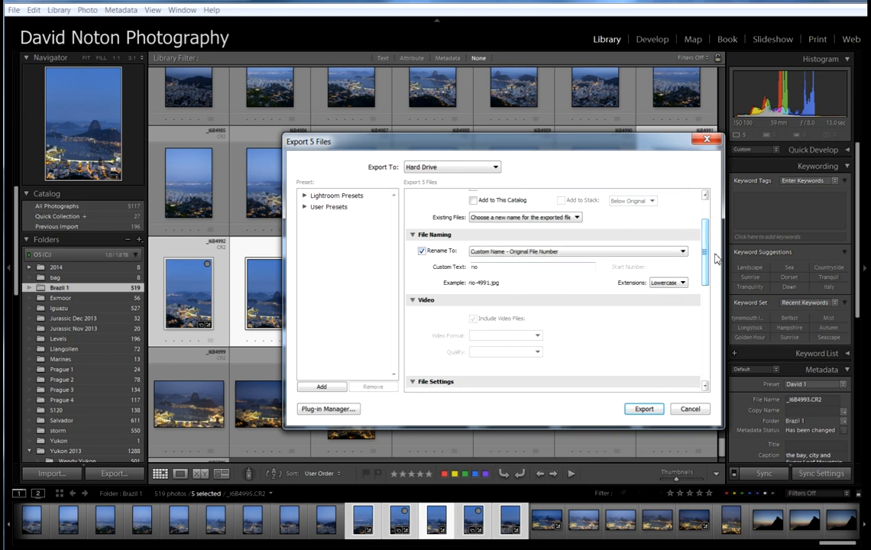
Set the export image format to TIFF, using uncompressed 16-bit ProPhoto RGB
drag(706, 254, 707, 302)
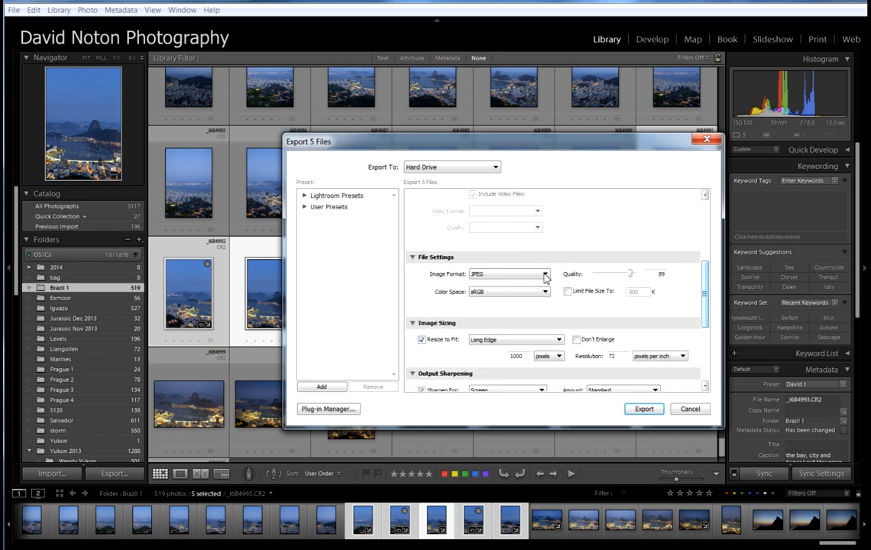
click(506, 273)
click(509, 311)
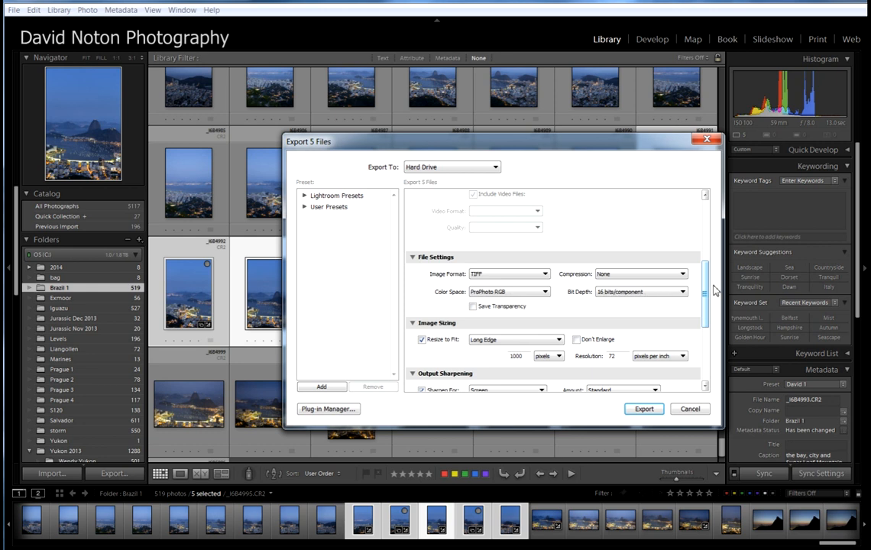
Set the export resolution to 300 pixels per inch and turn off resizing, output sharpening and the watermark
drag(706, 288, 706, 313)
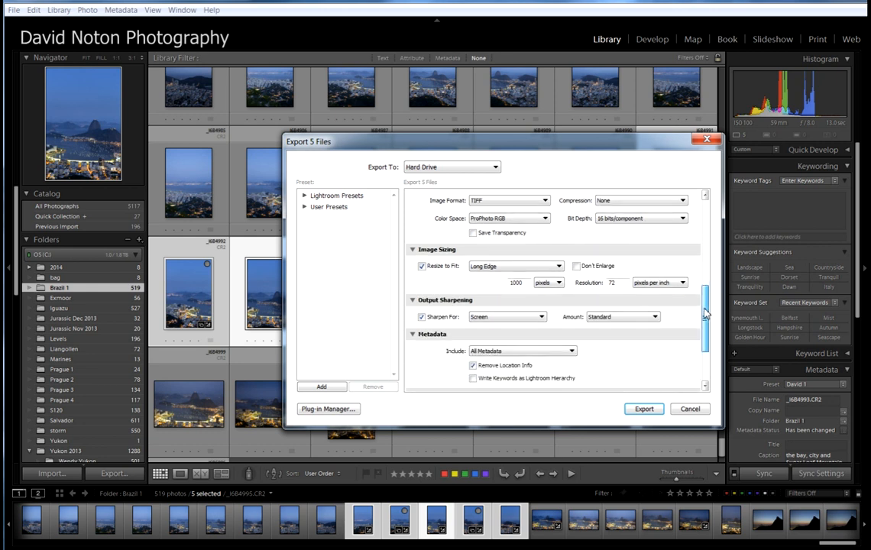
click(422, 266)
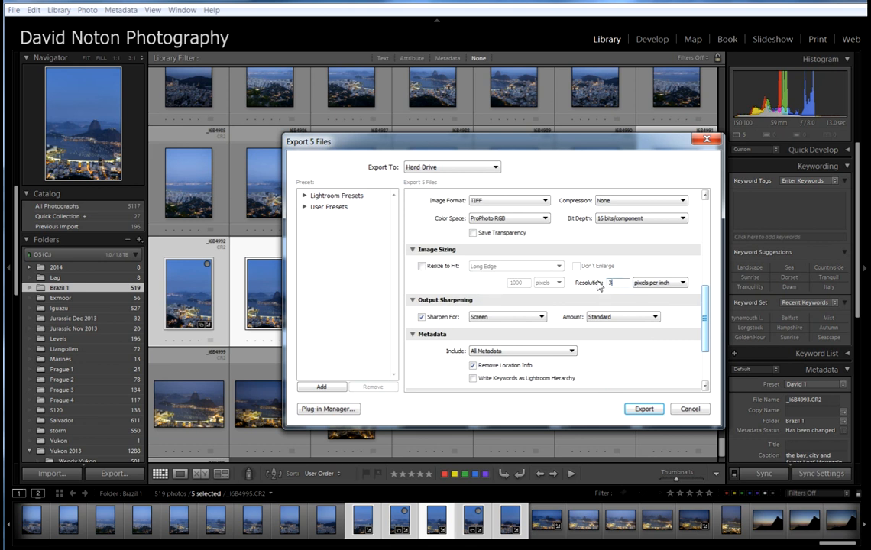
drag(707, 290, 707, 304)
click(422, 278)
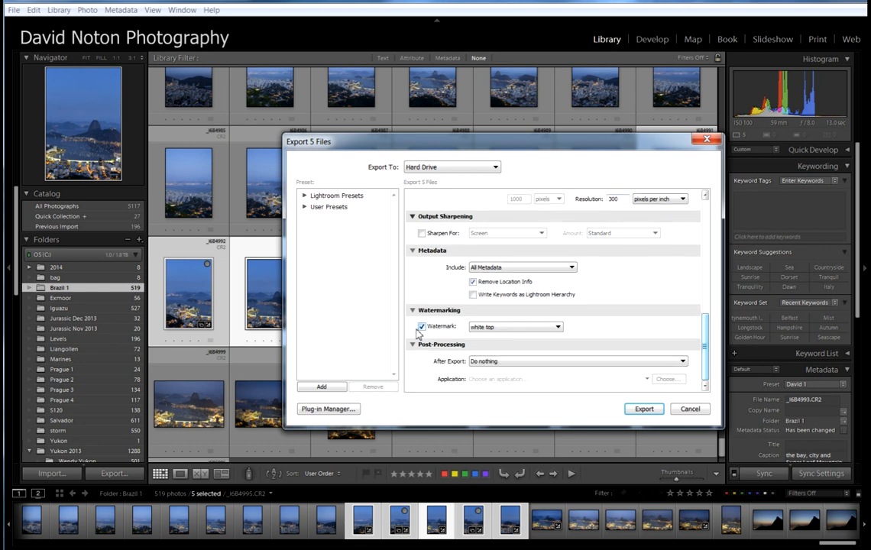
click(422, 328)
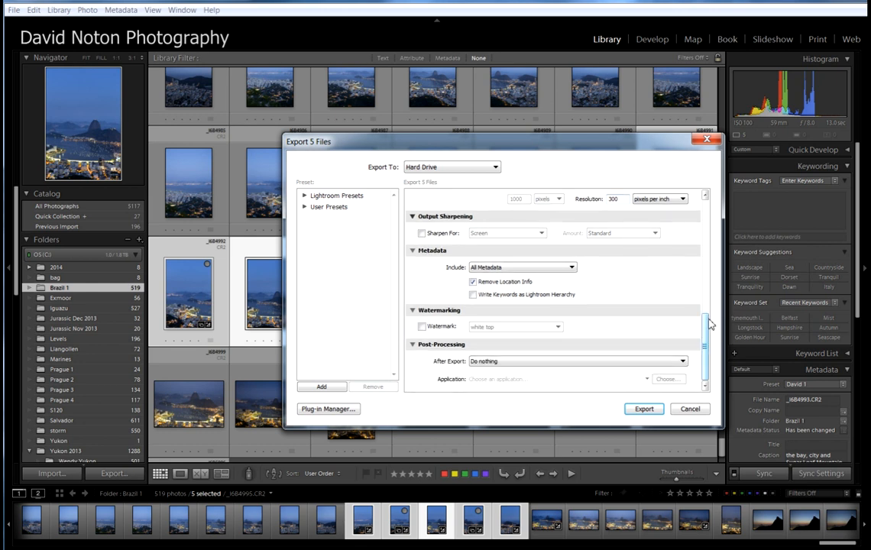
Export the five files with the after-export action set to Open in Adobe Photoshop CC
click(684, 363)
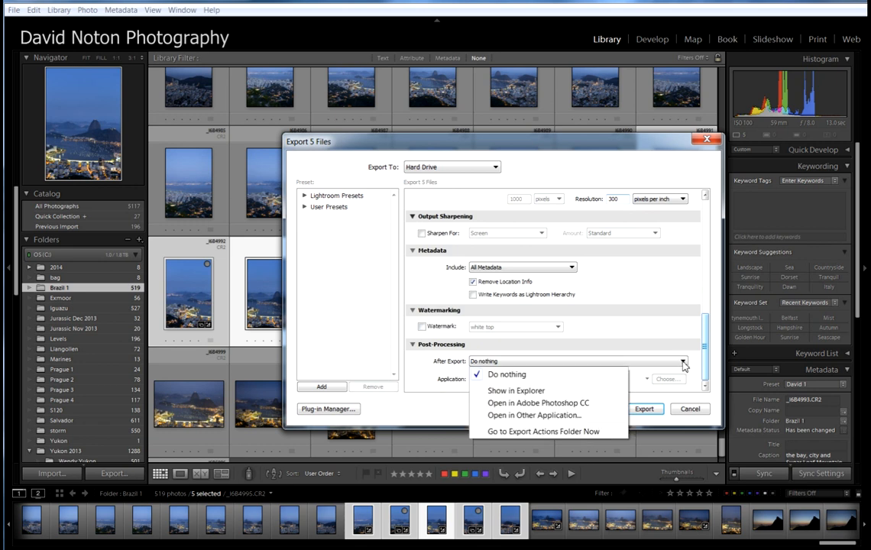
click(519, 403)
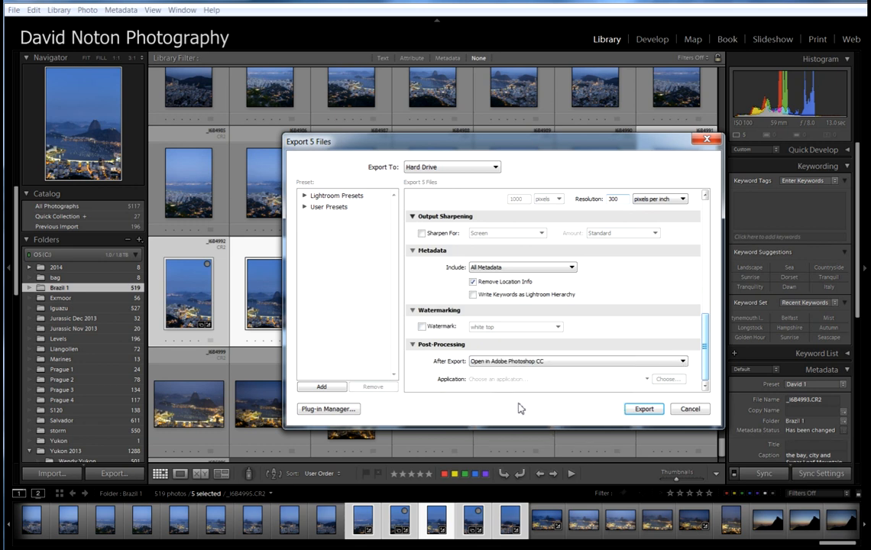
click(644, 410)
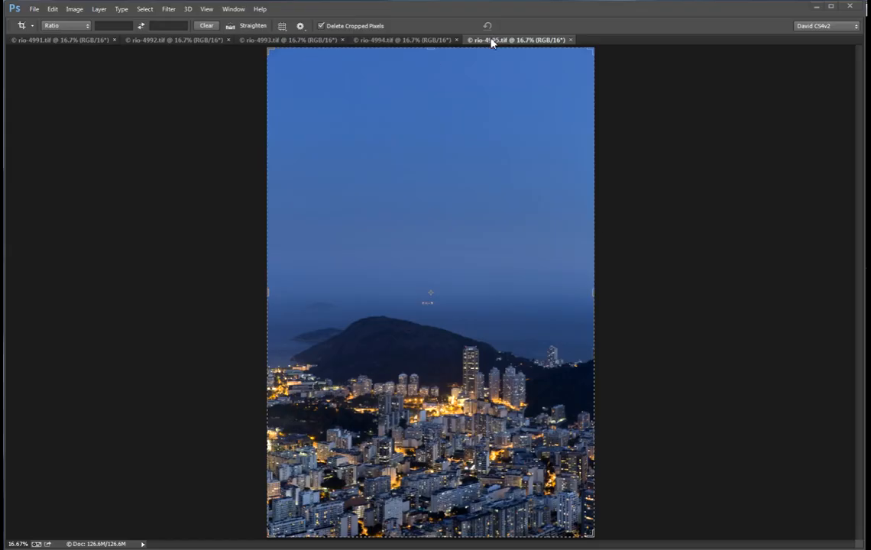
Look through the exported rio TIFF frames in Photoshop, from the last frame back to rio-4991.tif
click(435, 40)
click(256, 41)
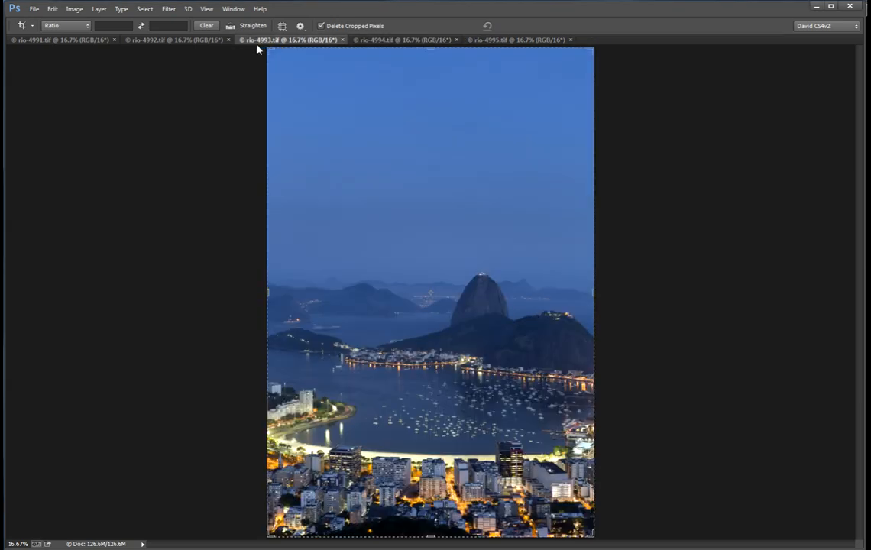
click(193, 41)
click(78, 42)
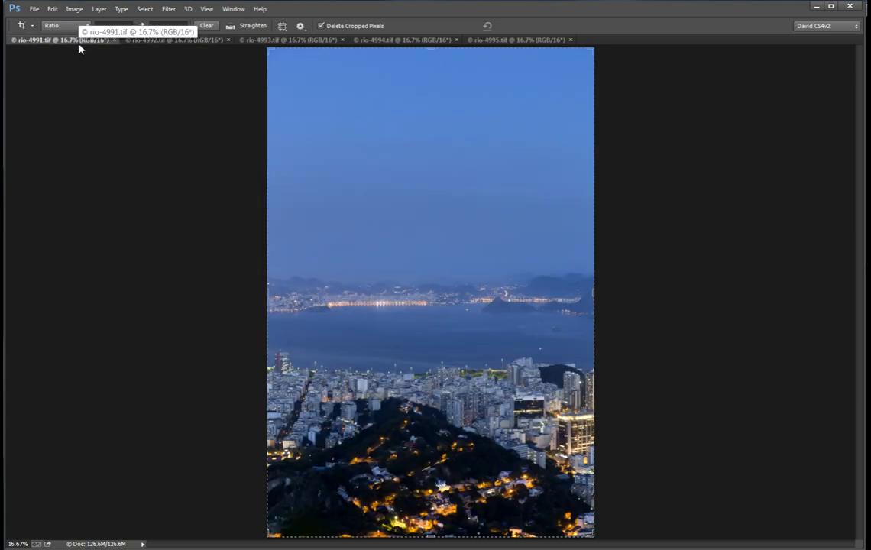
Merge all five open rio frames into a panorama with Photomerge, using the Cylindrical layout and Blend Images Together
click(35, 10)
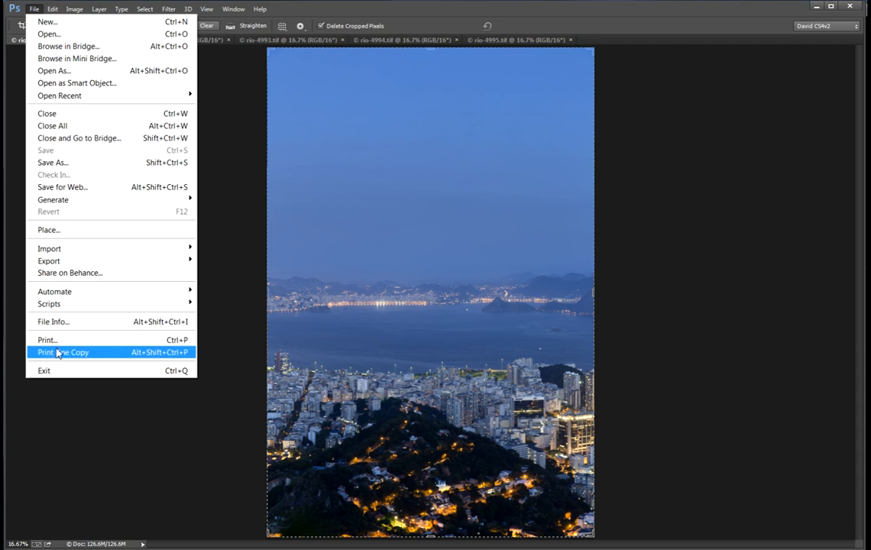
mouse_move(51, 295)
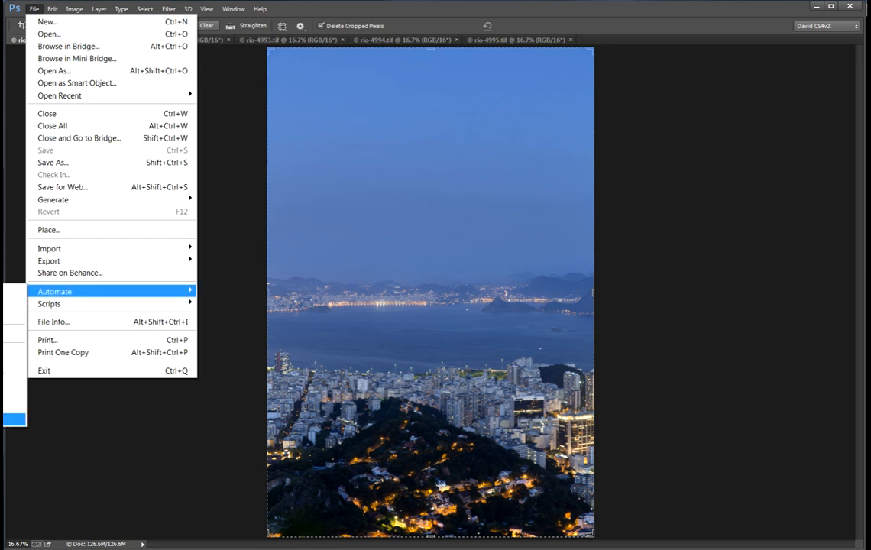
click(14, 419)
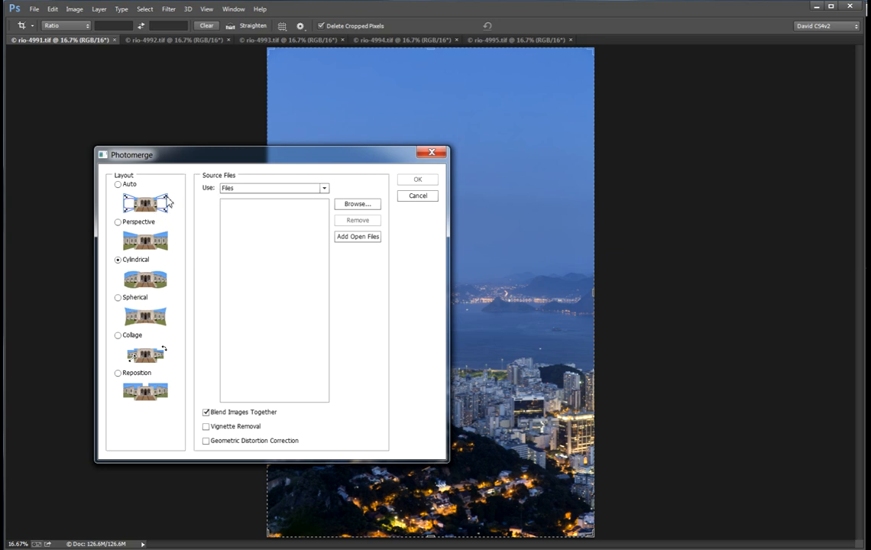
click(346, 242)
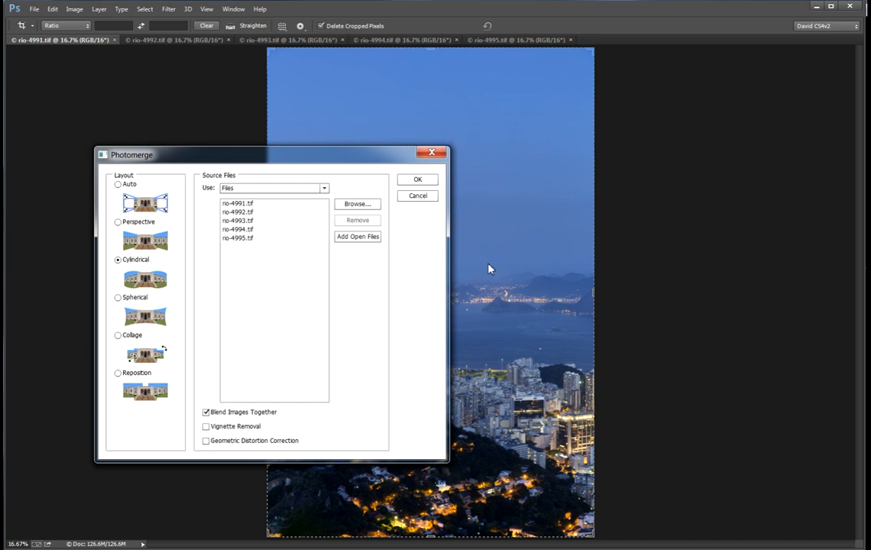
click(418, 180)
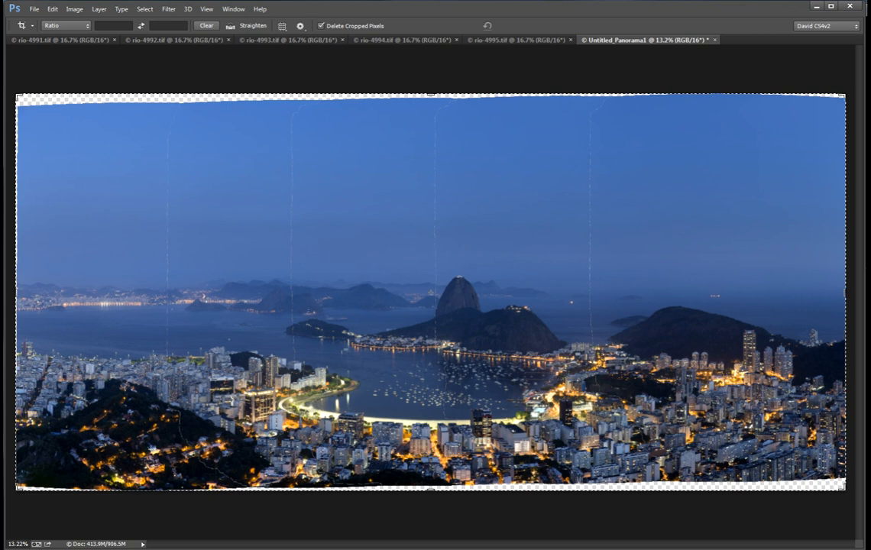
Hide and show the panorama's rio layers one at a time to examine how each masked frame contributes to the stitch
drag(870, 6, 809, 120)
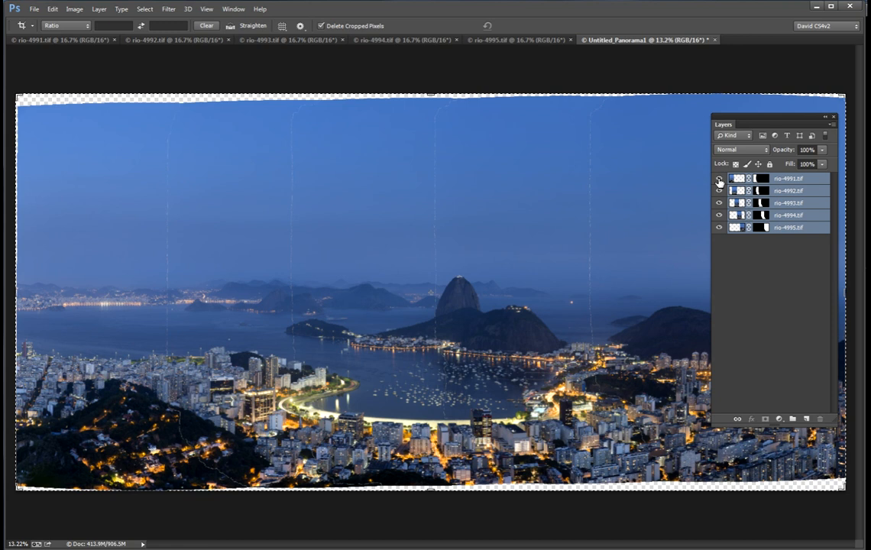
click(719, 179)
click(718, 179)
click(719, 191)
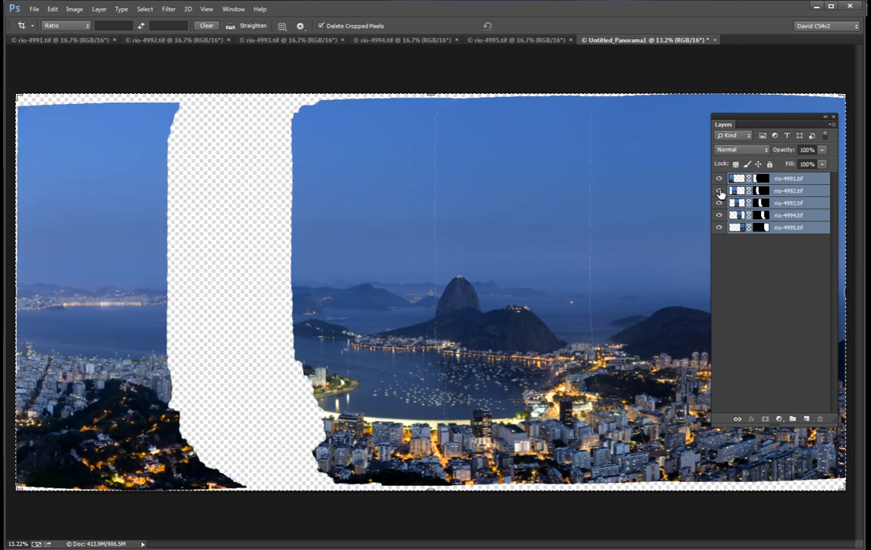
click(719, 191)
click(719, 204)
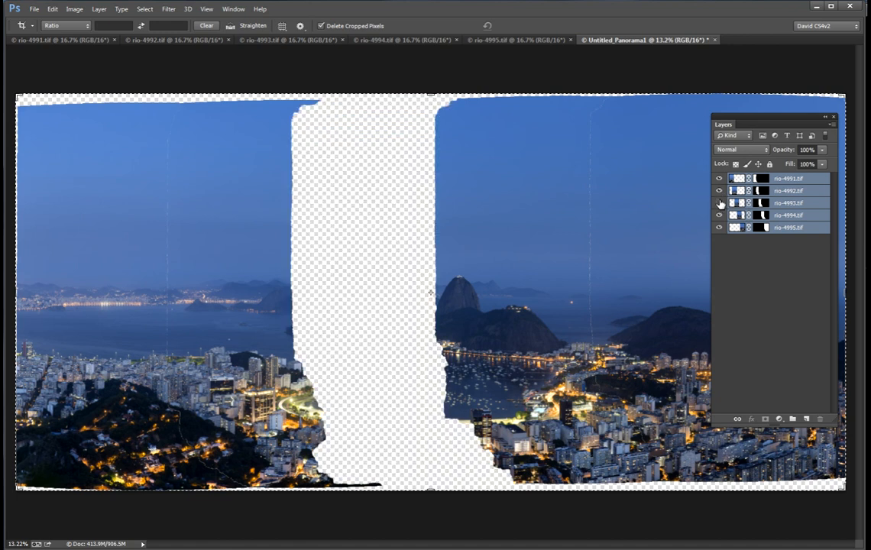
click(720, 203)
click(719, 215)
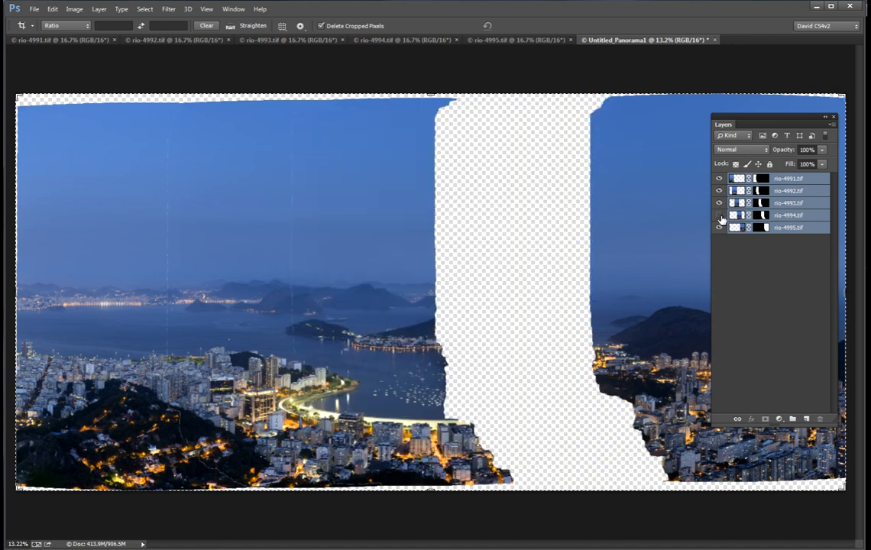
click(719, 228)
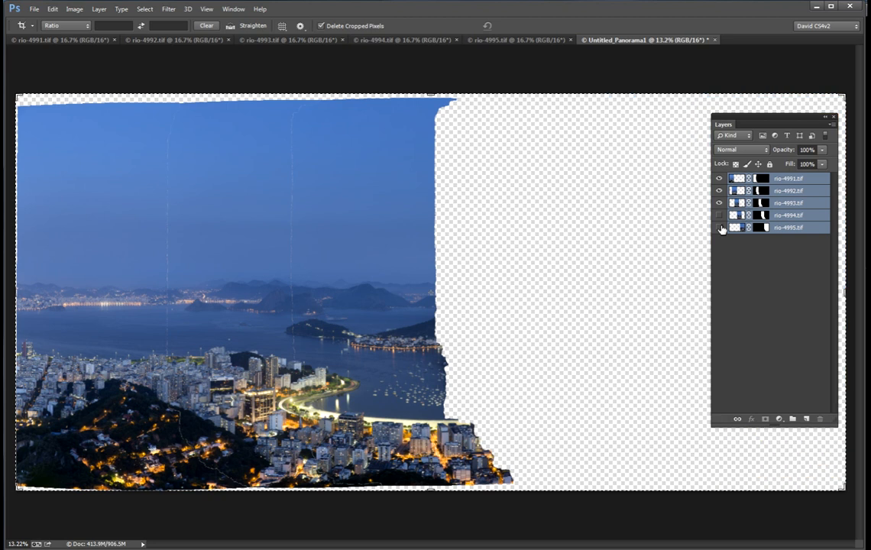
click(719, 228)
click(719, 216)
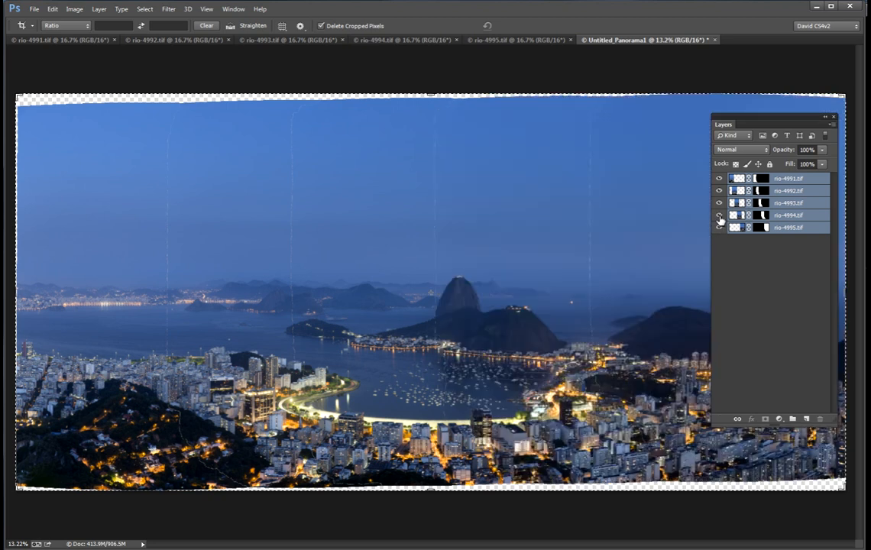
drag(779, 118, 870, 118)
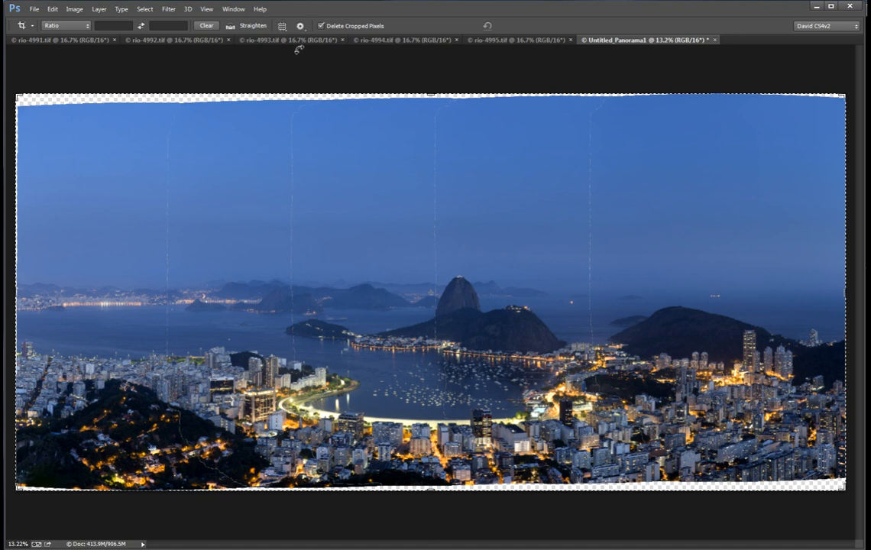
Close the five source frames rio-4991.tif through rio-4995.tif, leaving only the merged panorama open
click(56, 39)
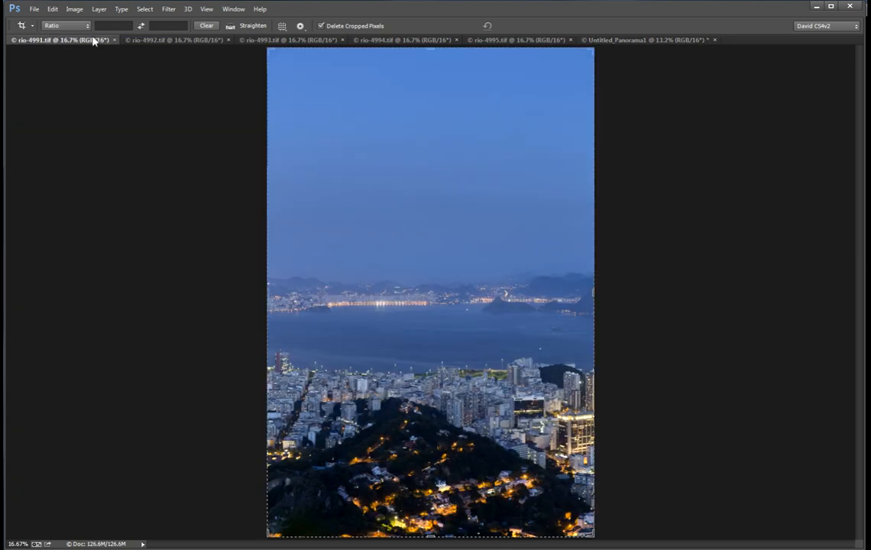
click(114, 40)
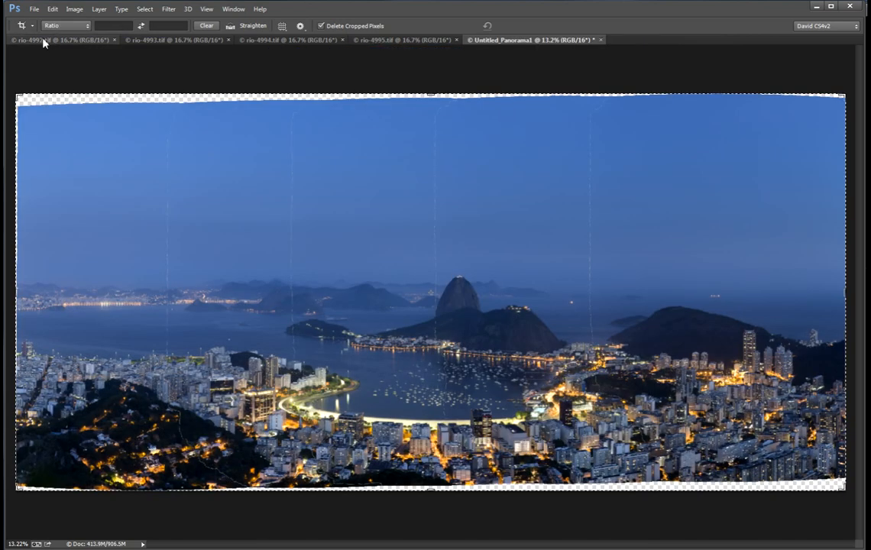
click(79, 40)
click(114, 39)
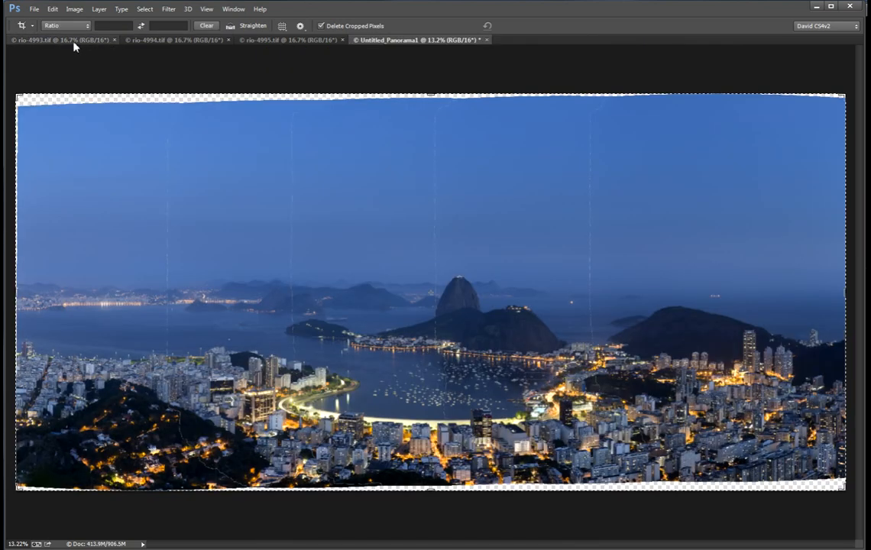
click(69, 40)
click(114, 40)
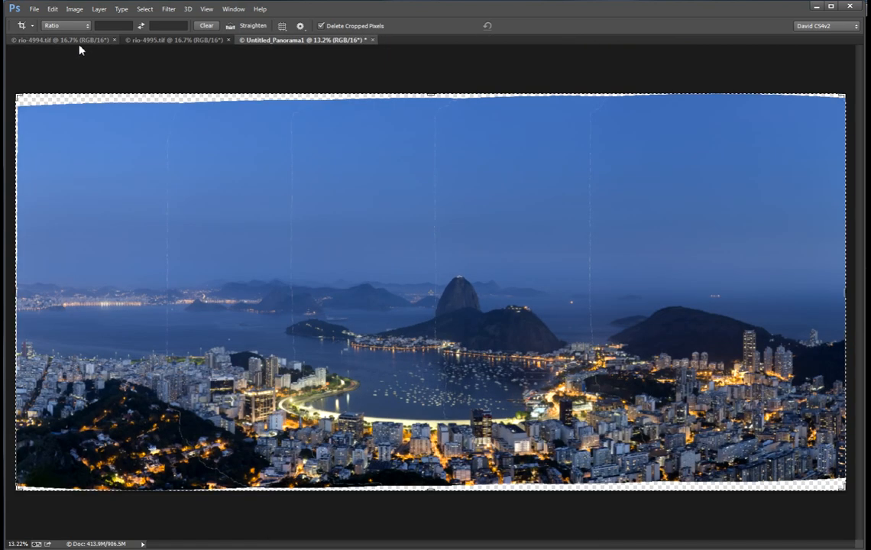
click(65, 43)
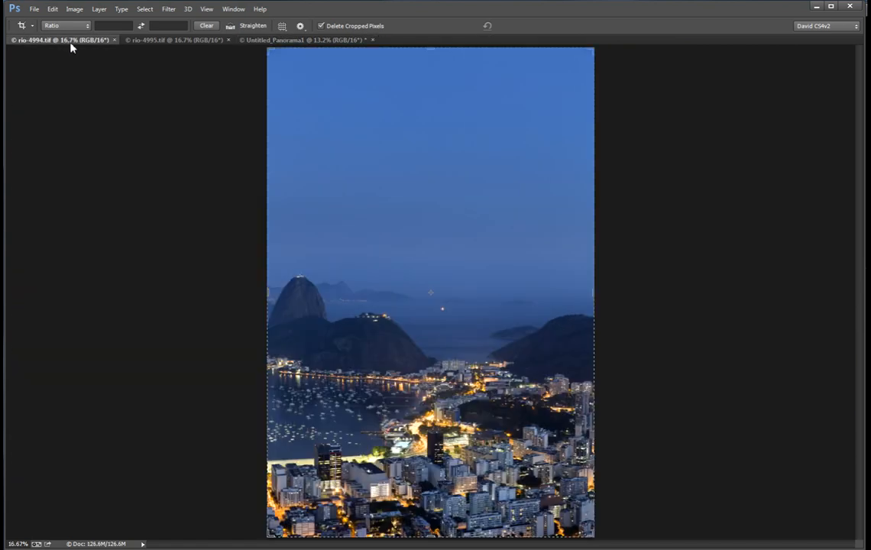
click(114, 40)
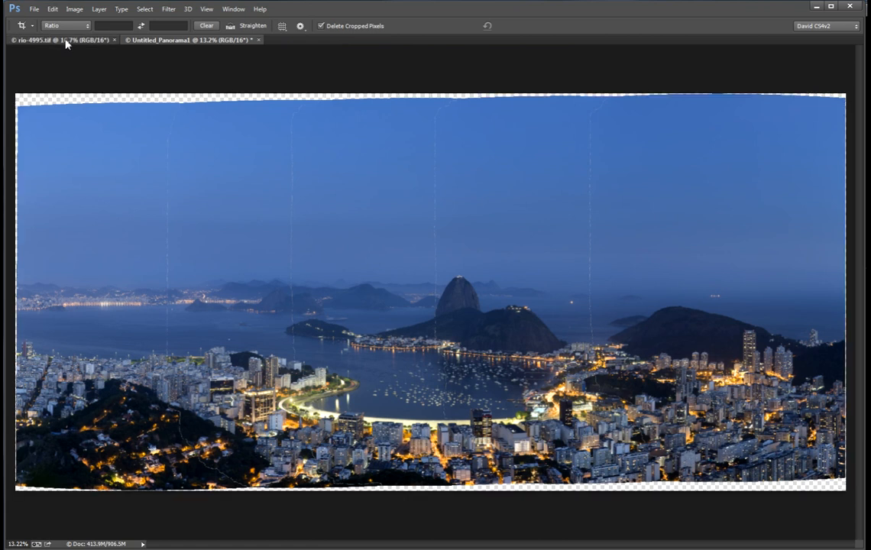
click(69, 40)
click(113, 40)
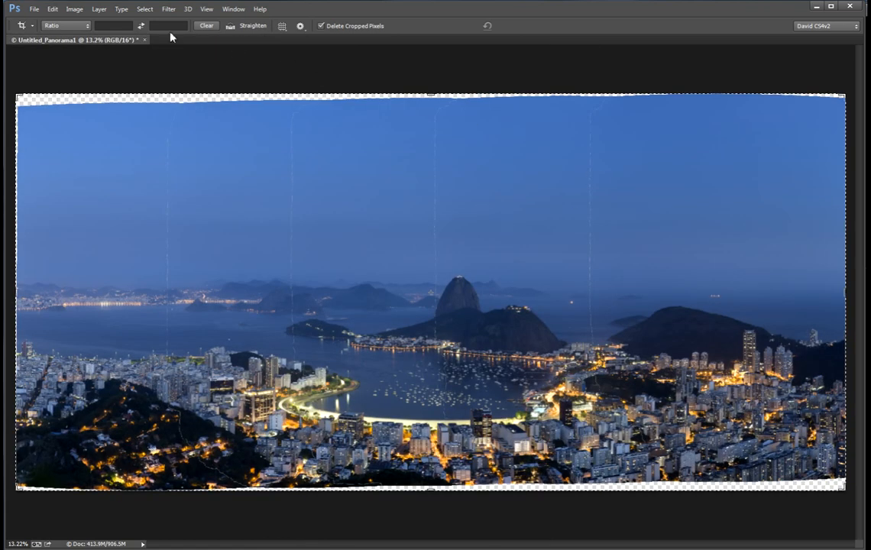
Flatten the panorama and save it in the Brazil folder as an uncompressed TIFF named rio-4993pano
click(100, 10)
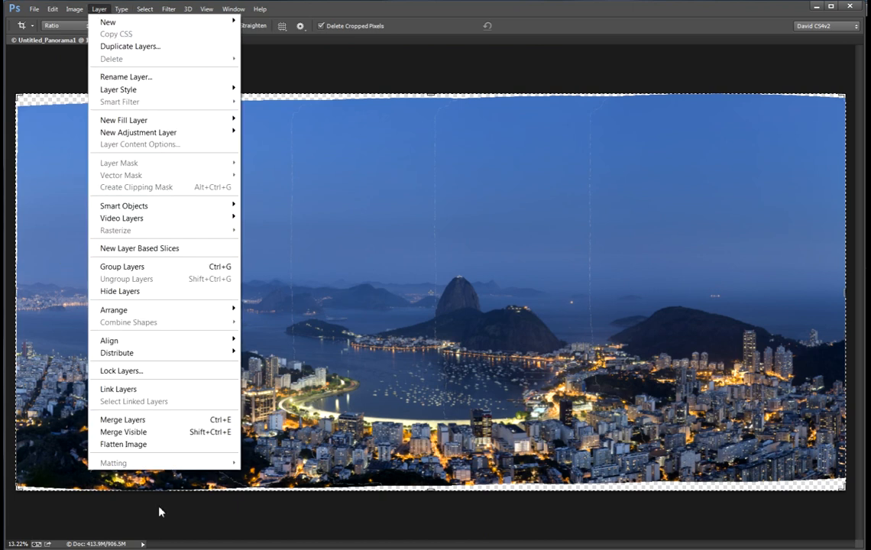
click(129, 447)
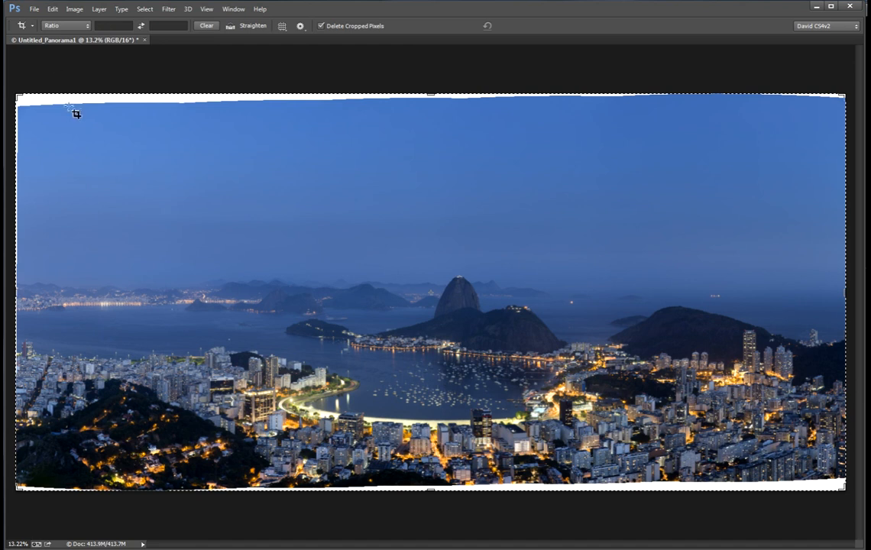
click(35, 10)
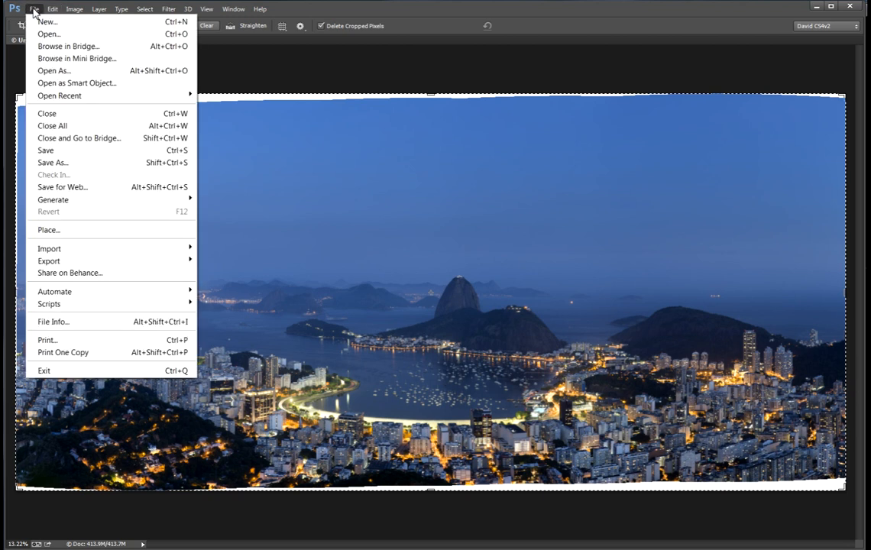
click(49, 167)
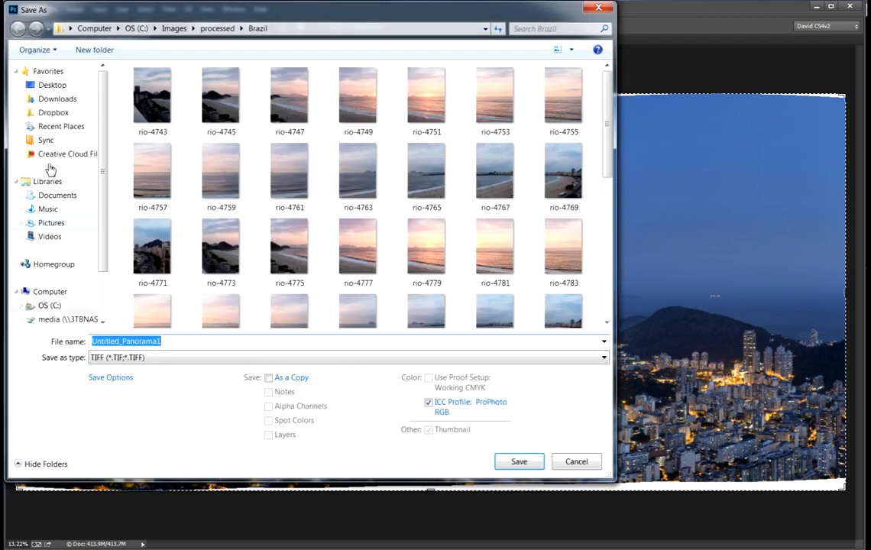
drag(614, 132, 612, 306)
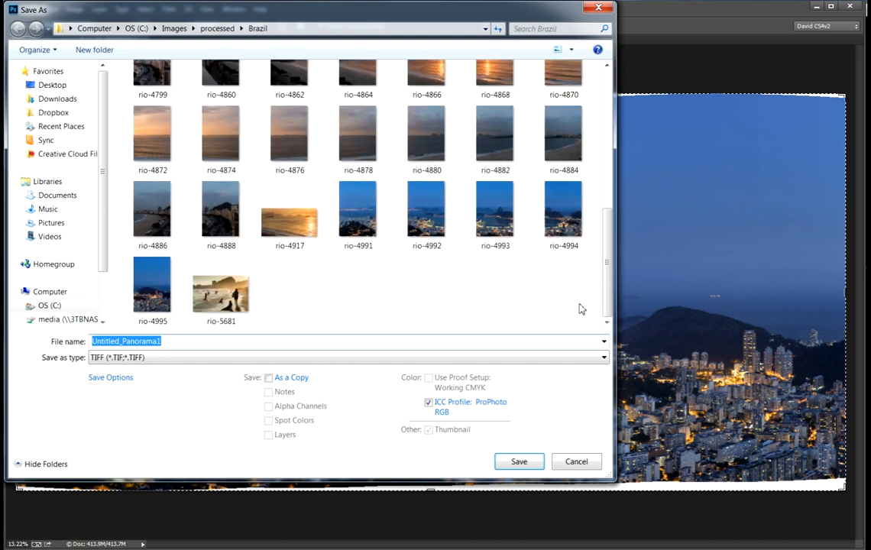
click(498, 211)
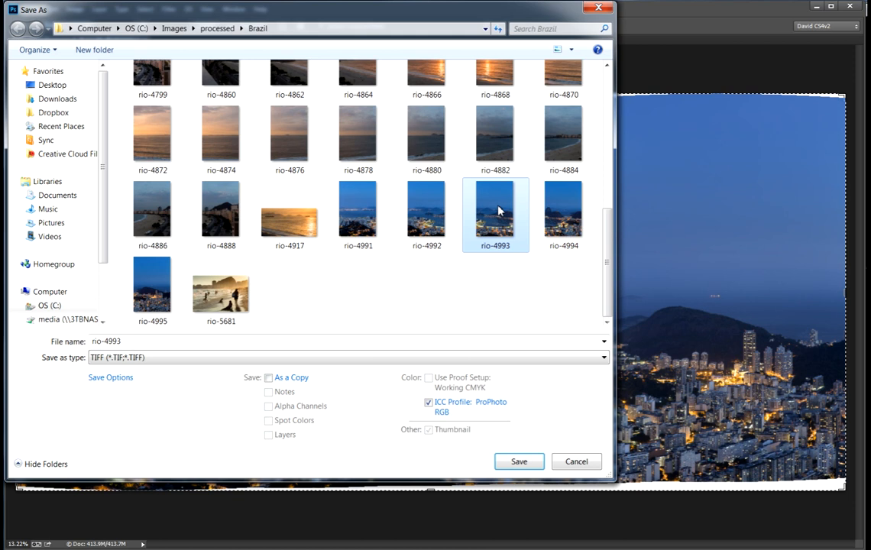
click(126, 341)
click(127, 342)
text(p)
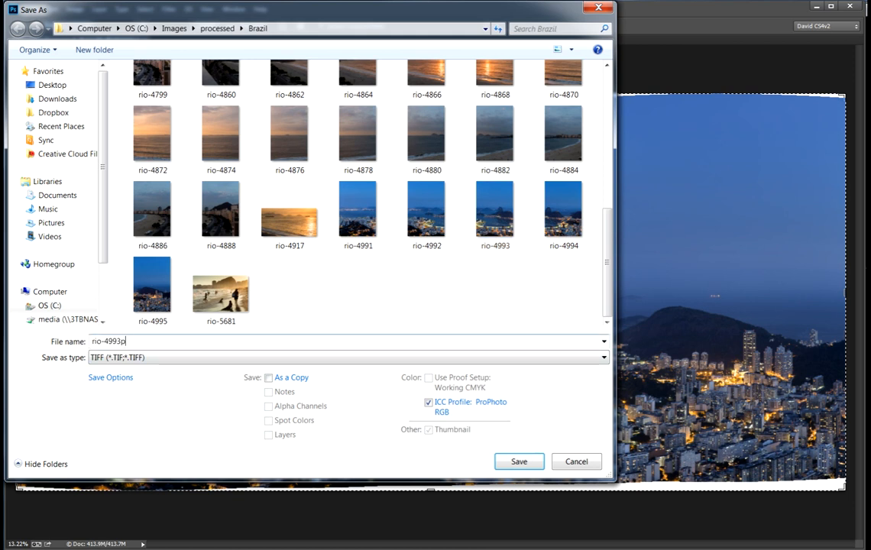
text(ano)
click(519, 463)
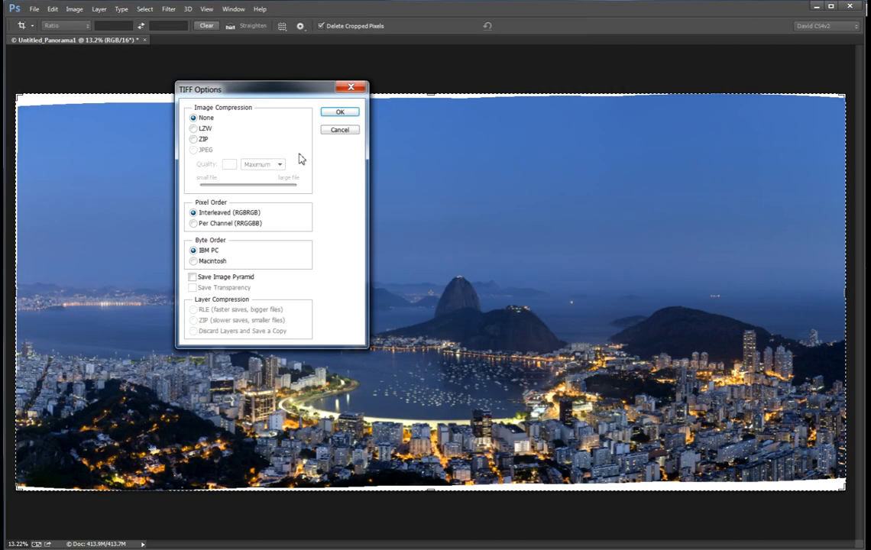
click(350, 113)
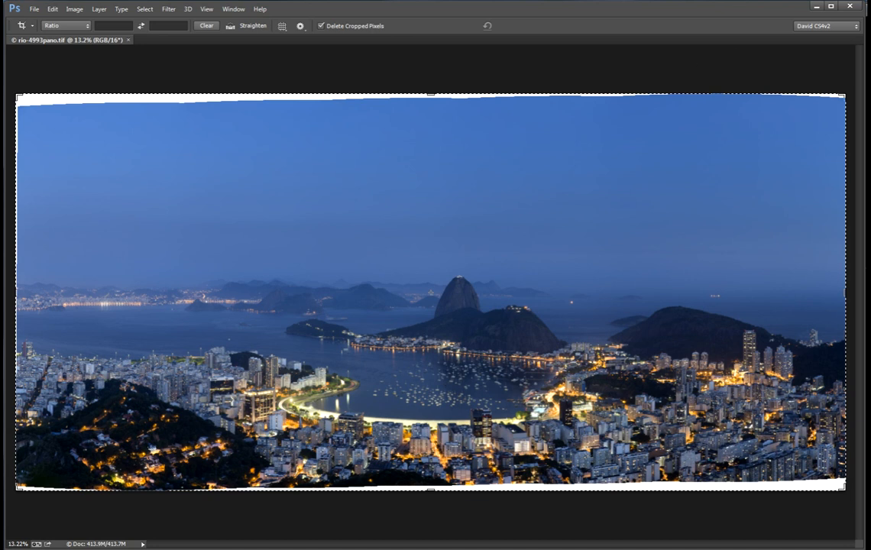
Set up a crop that trims the panorama's left edge to about 103.33 cm wide and cuts the sky to about 39.12 cm high
drag(808, 1, 795, 51)
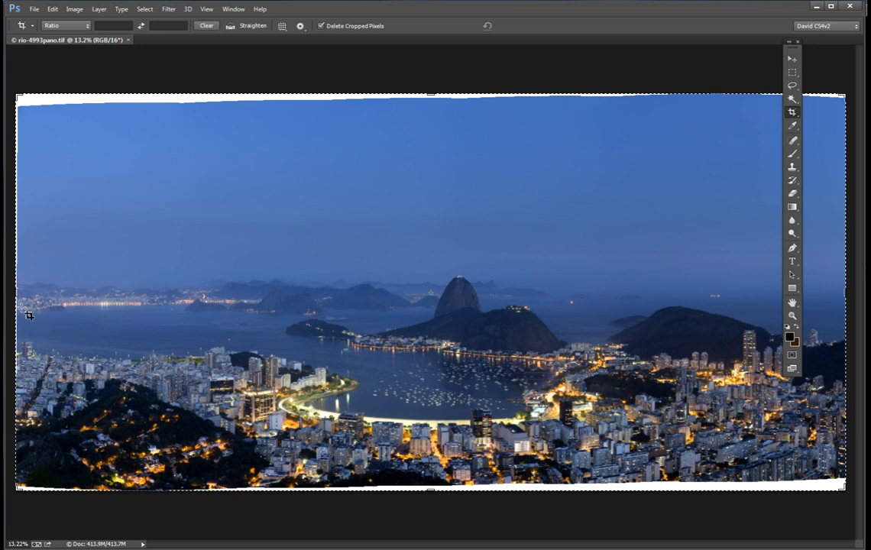
drag(18, 294, 20, 294)
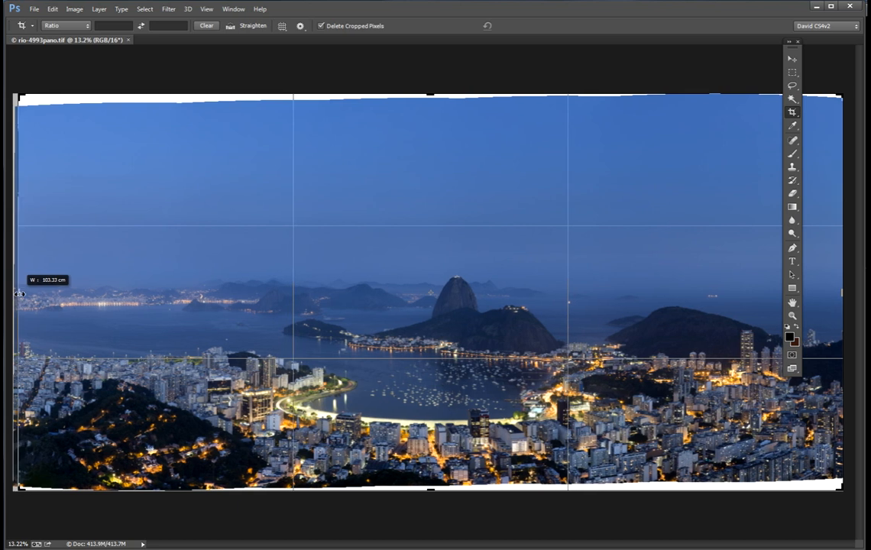
drag(18, 293, 19, 294)
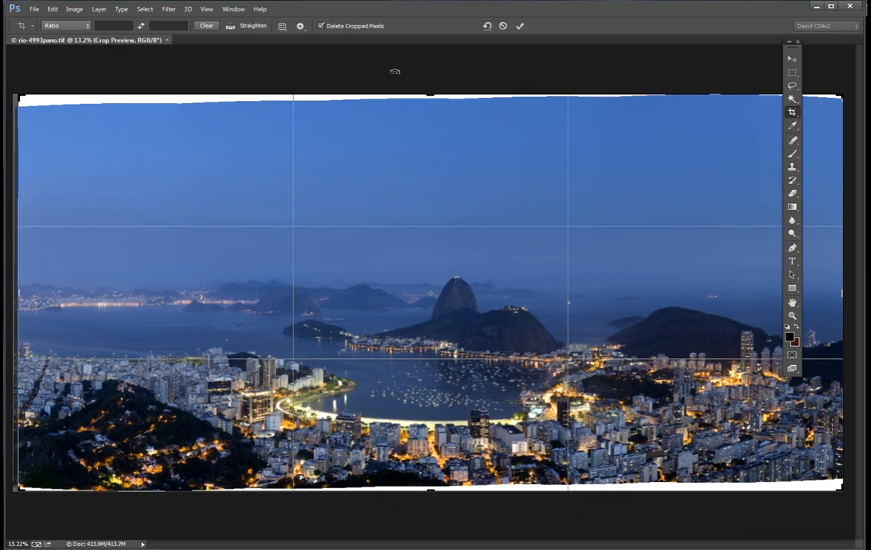
drag(430, 94, 434, 138)
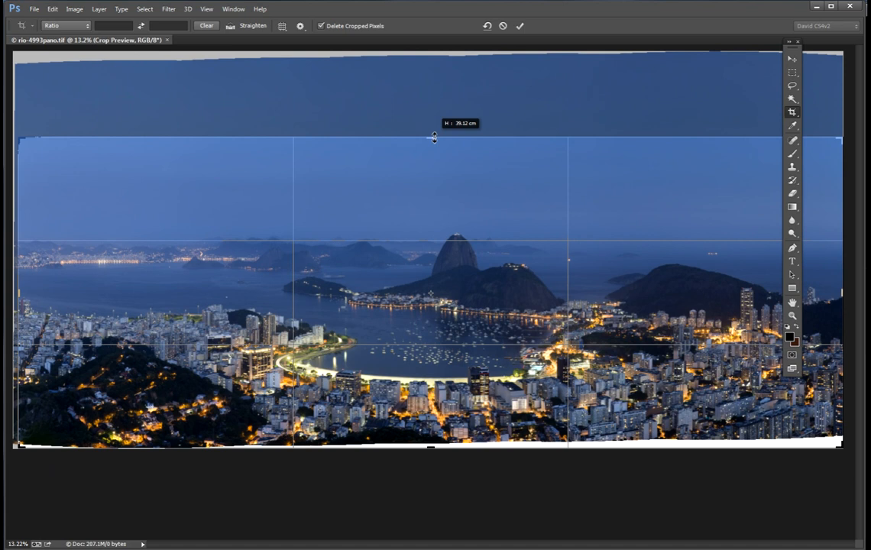
drag(434, 137, 434, 137)
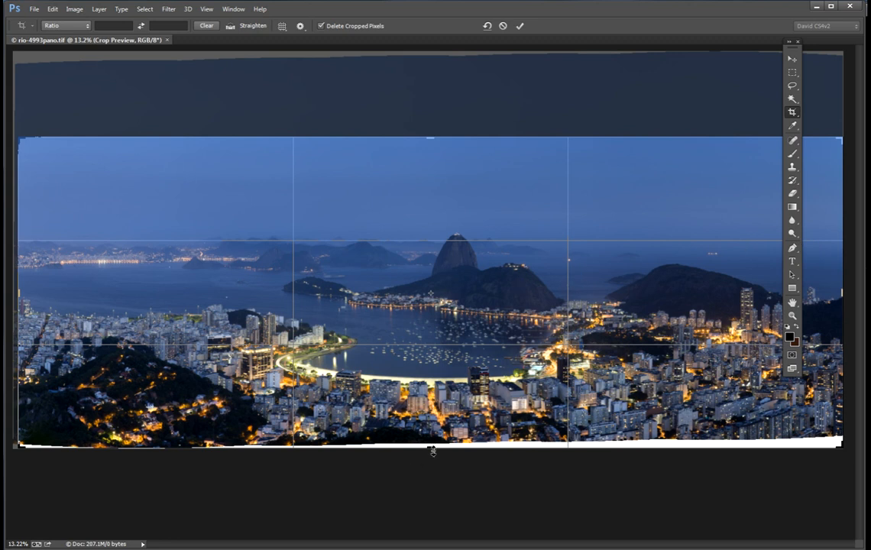
Raise the crop's bottom edge to trim the white border, to about 38.35 cm high, and lower its top edge slightly
drag(432, 451, 433, 447)
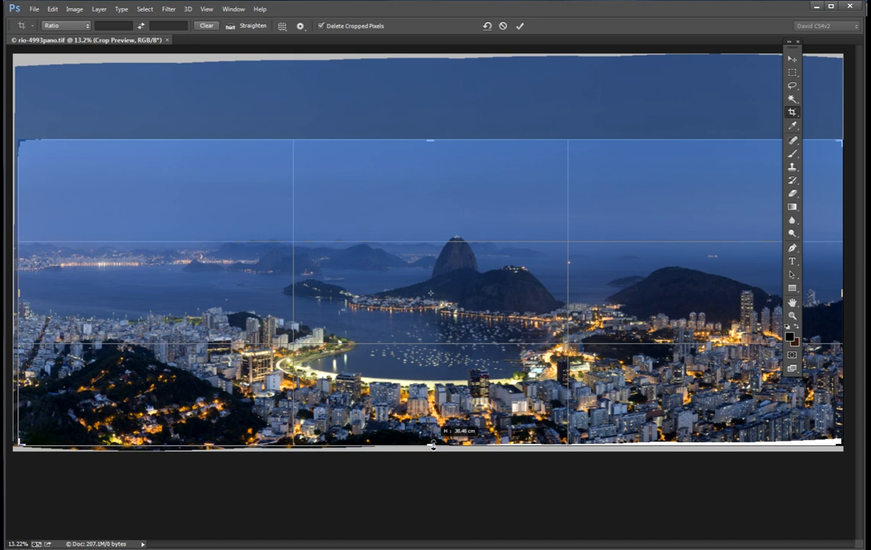
drag(433, 446, 434, 445)
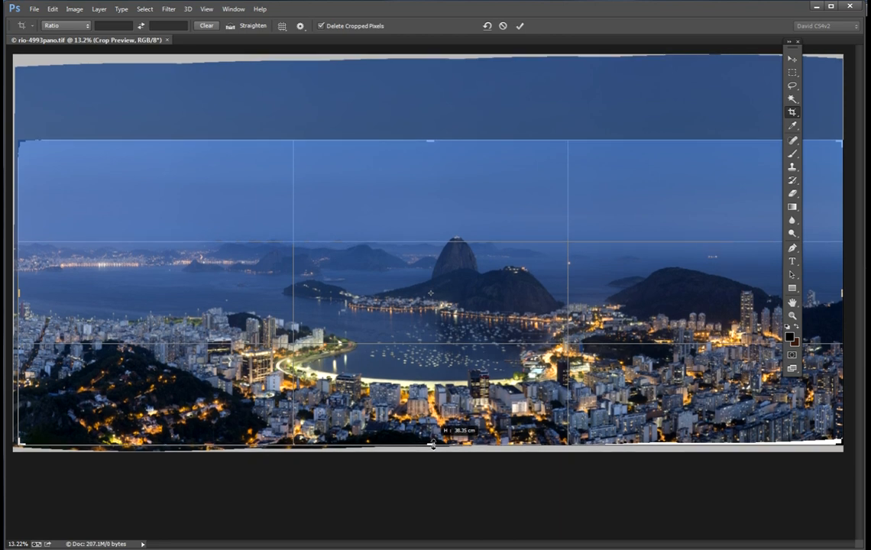
drag(434, 446, 434, 446)
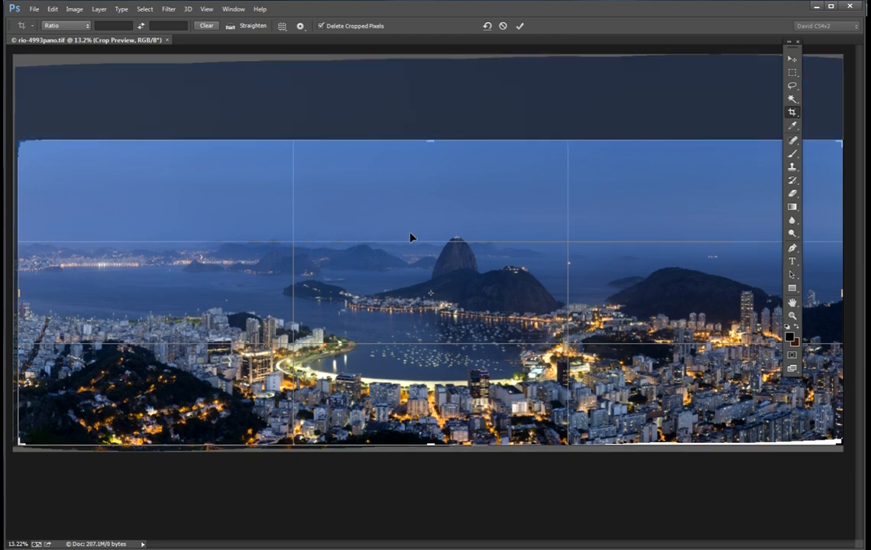
drag(430, 143, 431, 144)
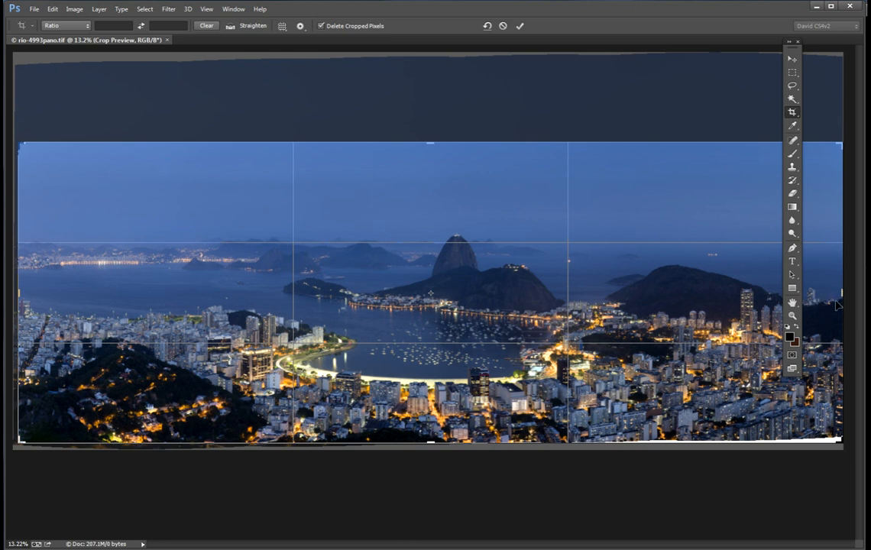
Pull the crop's right edge inward to about 101 cm wide, fine-tune the left edge, and apply the crop
drag(840, 294, 836, 294)
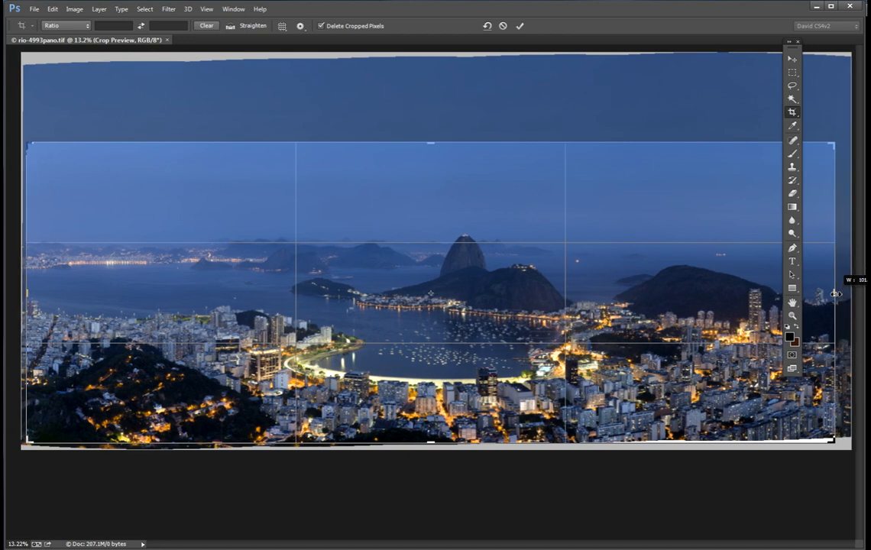
drag(837, 294, 836, 293)
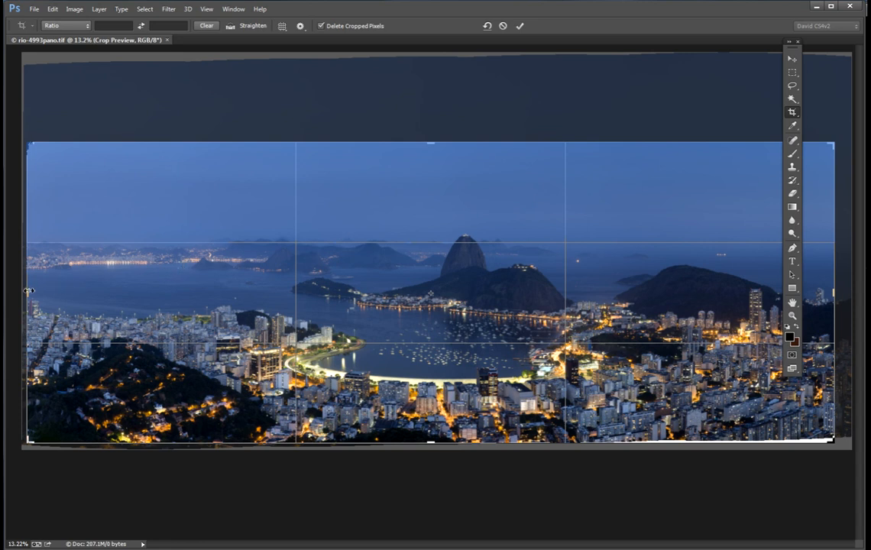
drag(29, 293, 29, 293)
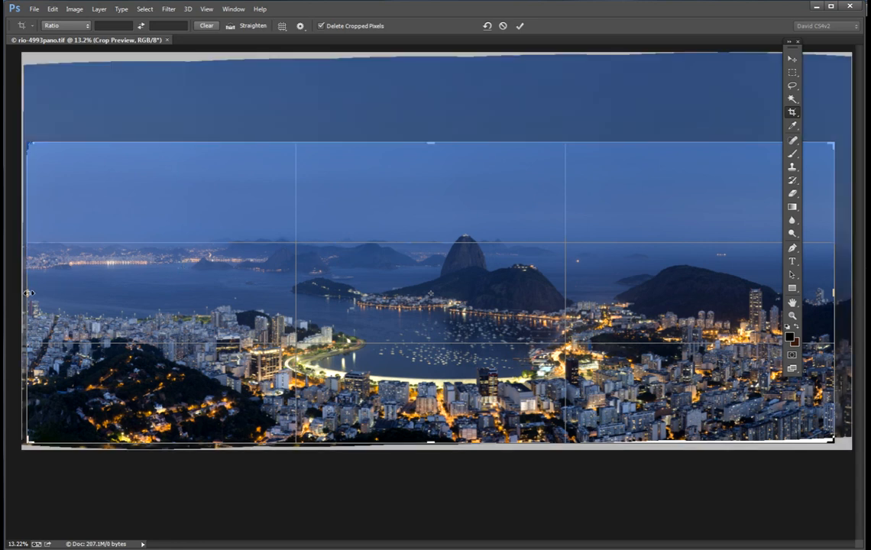
drag(29, 293, 28, 293)
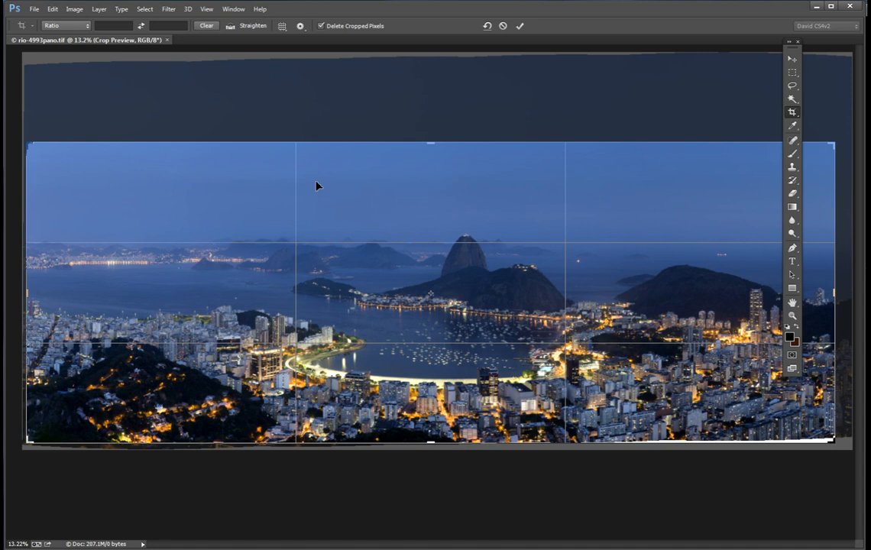
key(Return)
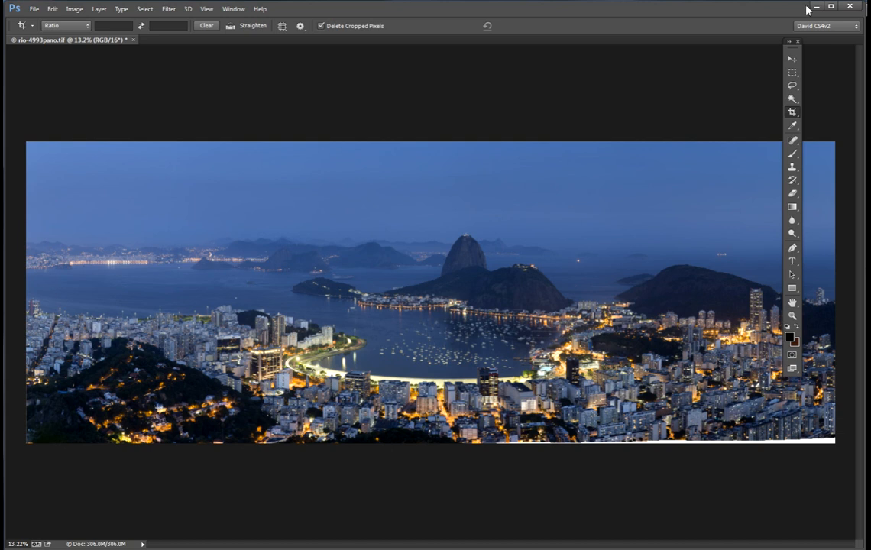
Select the leftover white strip along the panorama's lower-right edge with the Magic Wand at tolerance 20, contiguous
click(793, 99)
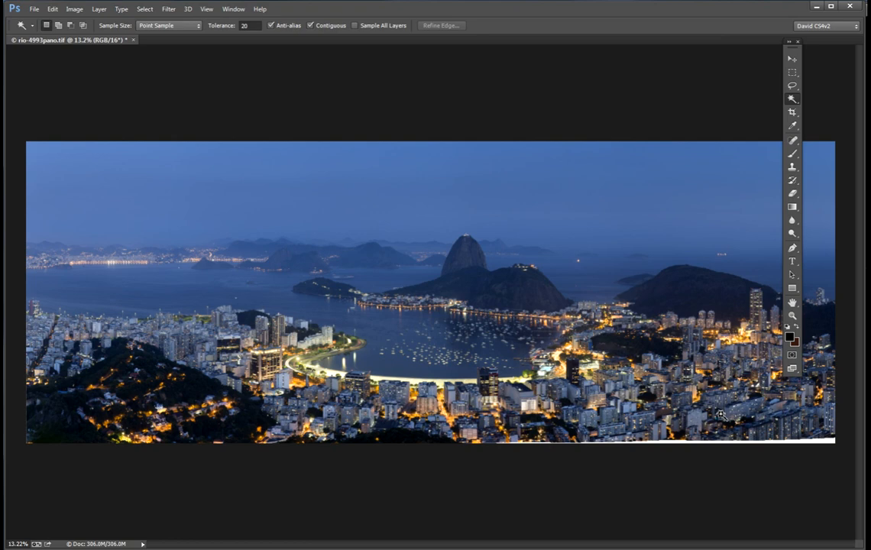
key(ctrl+plus)
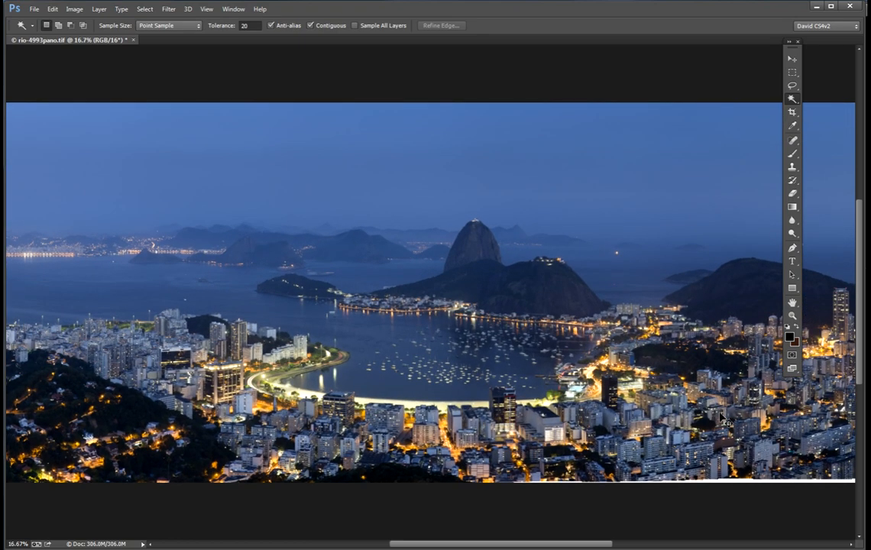
key(ctrl+plus)
key(ctrl+plus)
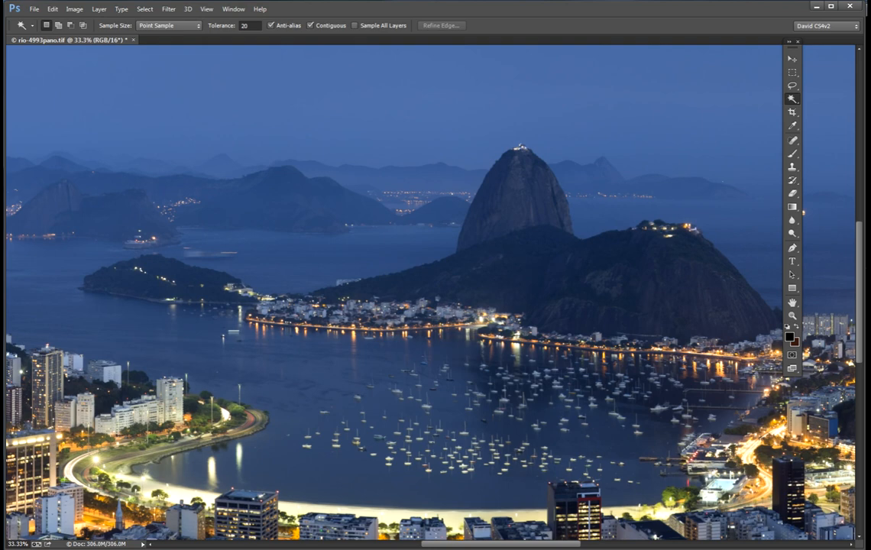
drag(687, 367, 92, 233)
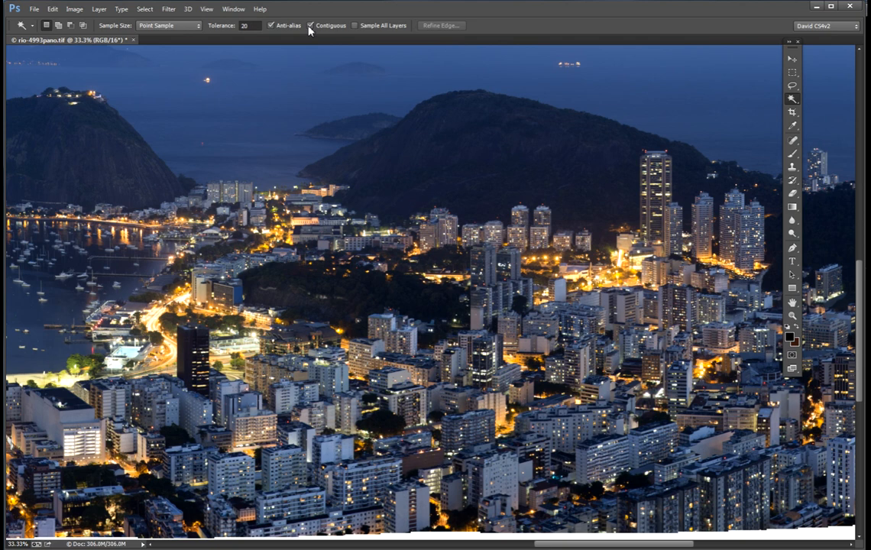
click(781, 536)
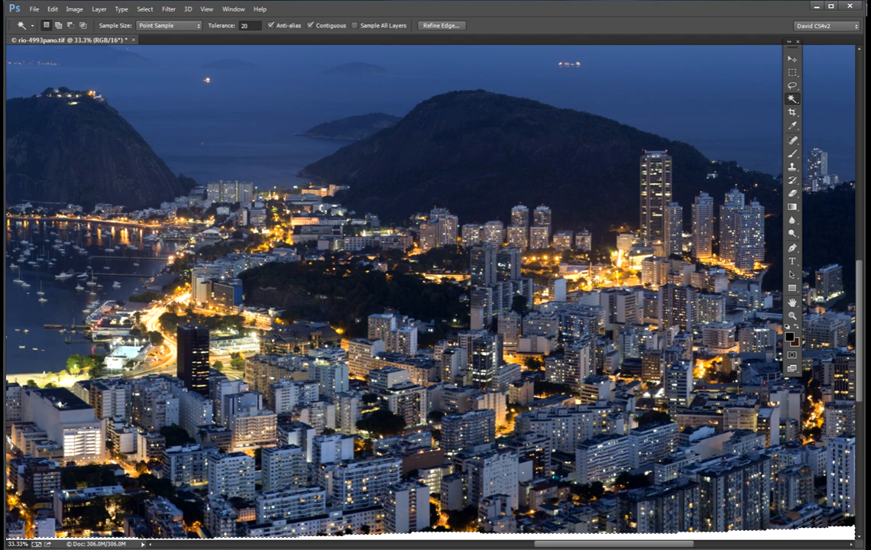
Expand the white strip selection by 2 pixels
click(143, 9)
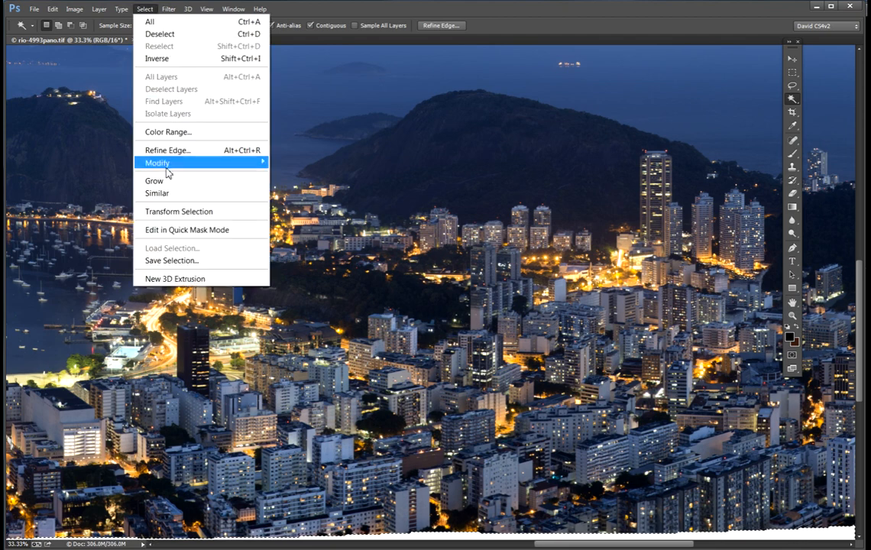
mouse_move(167, 164)
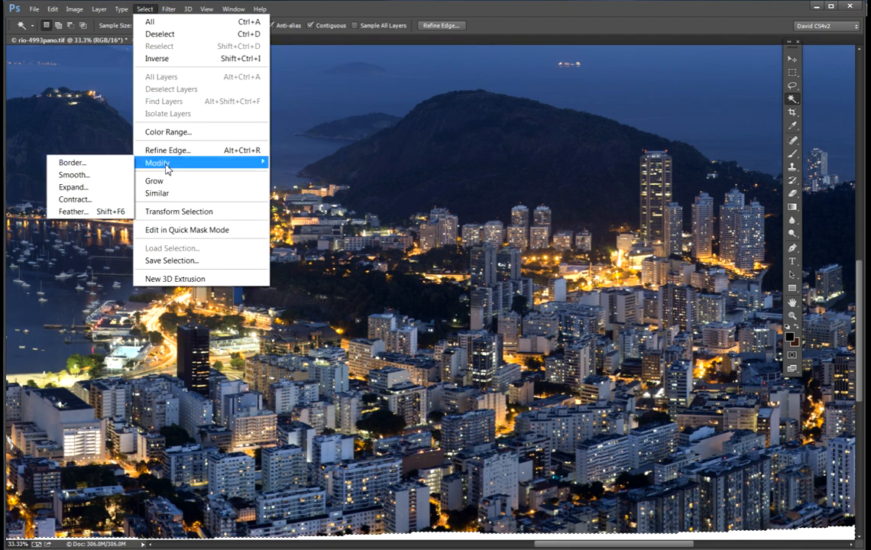
click(74, 188)
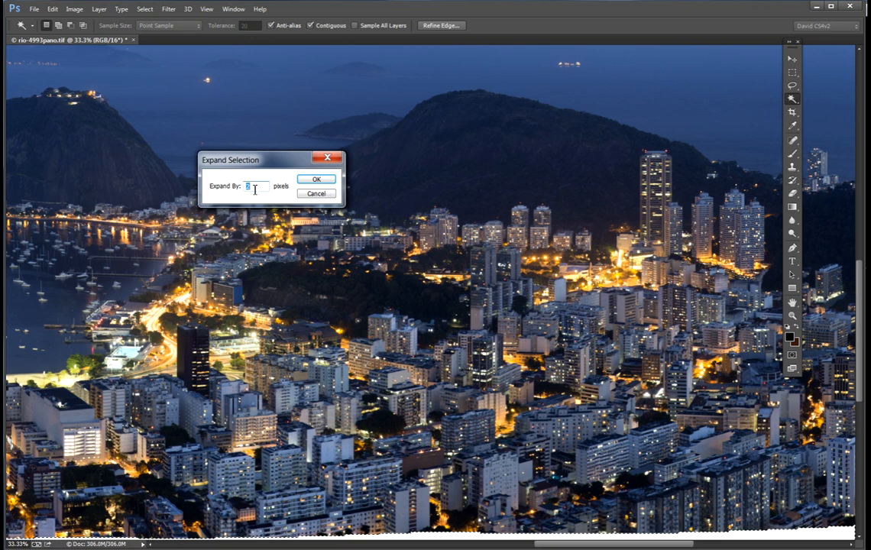
click(330, 181)
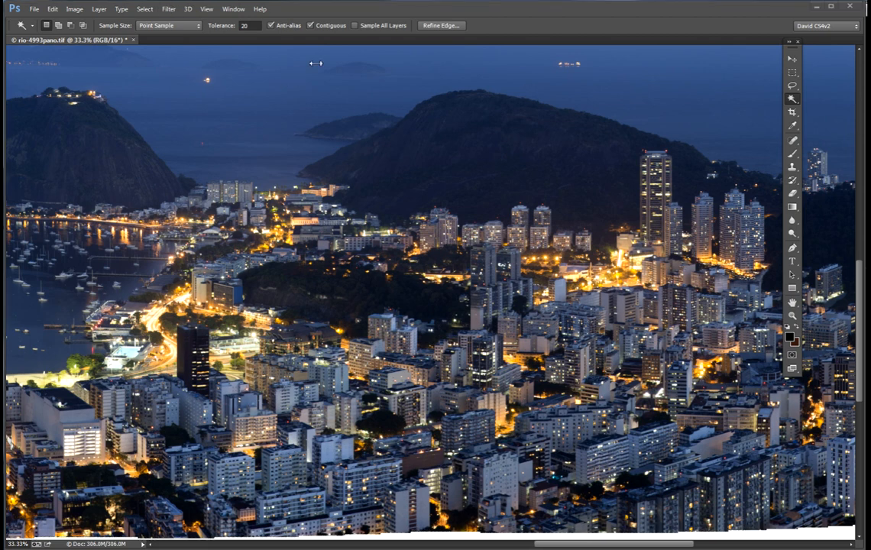
Fill the selected strip with Content-Aware contents in Normal mode at 100% opacity, and deselect it
click(51, 12)
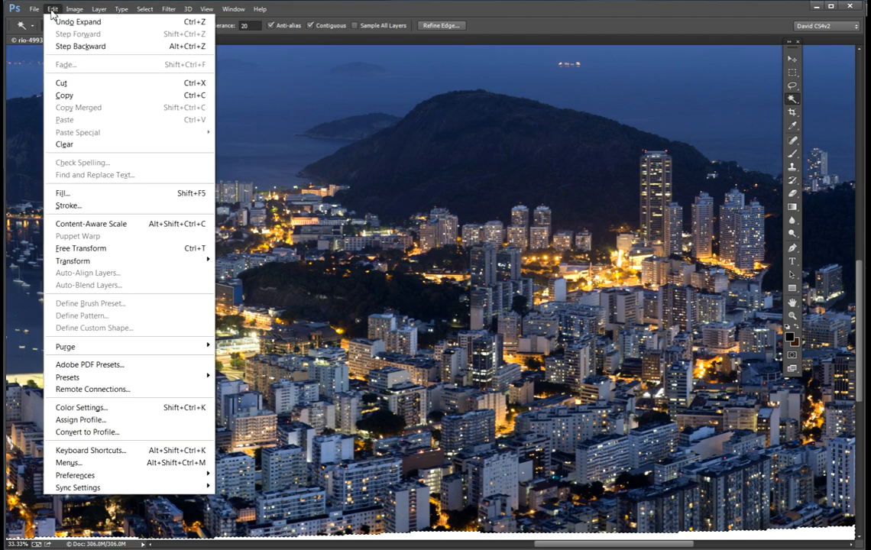
click(68, 195)
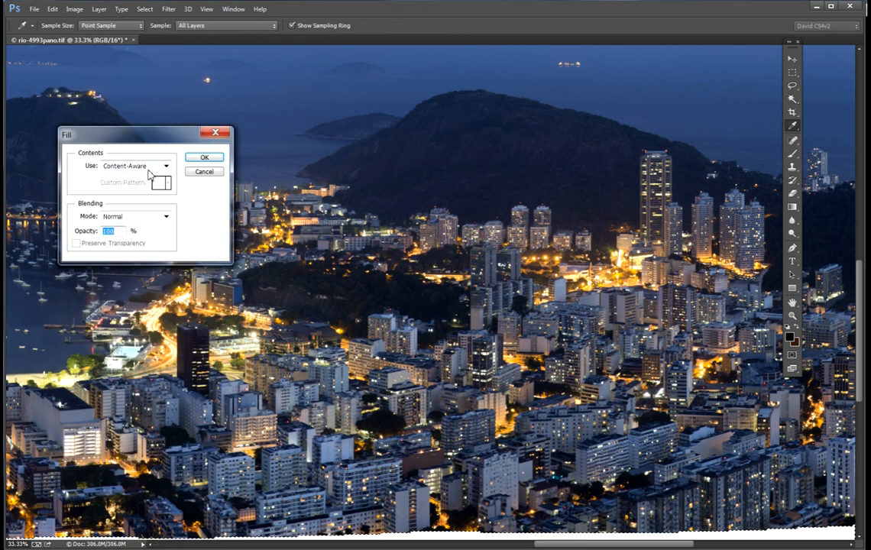
click(215, 160)
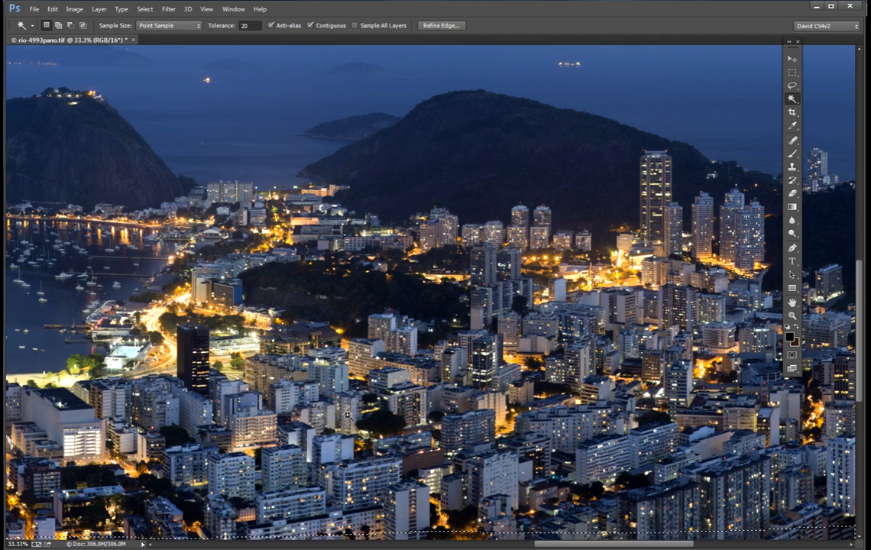
key(ctrl+minus)
key(ctrl+minus)
key(ctrl+minus)
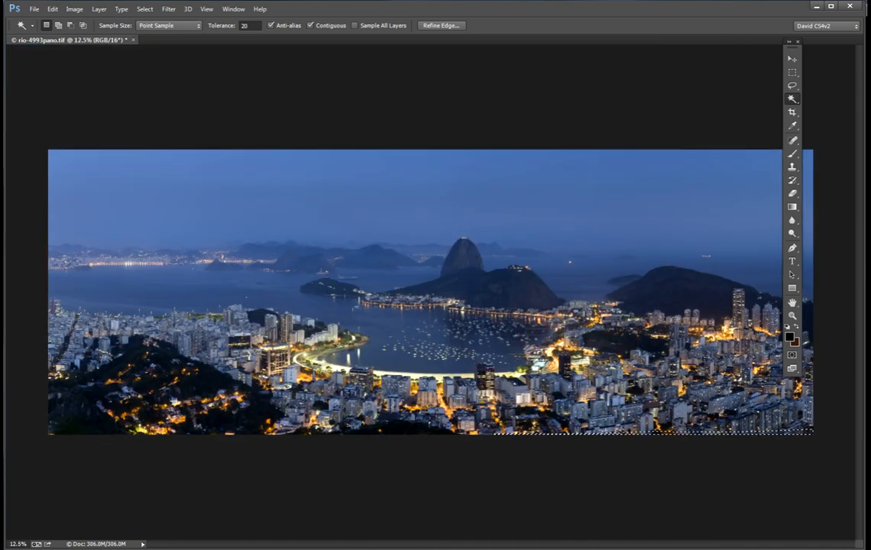
click(145, 9)
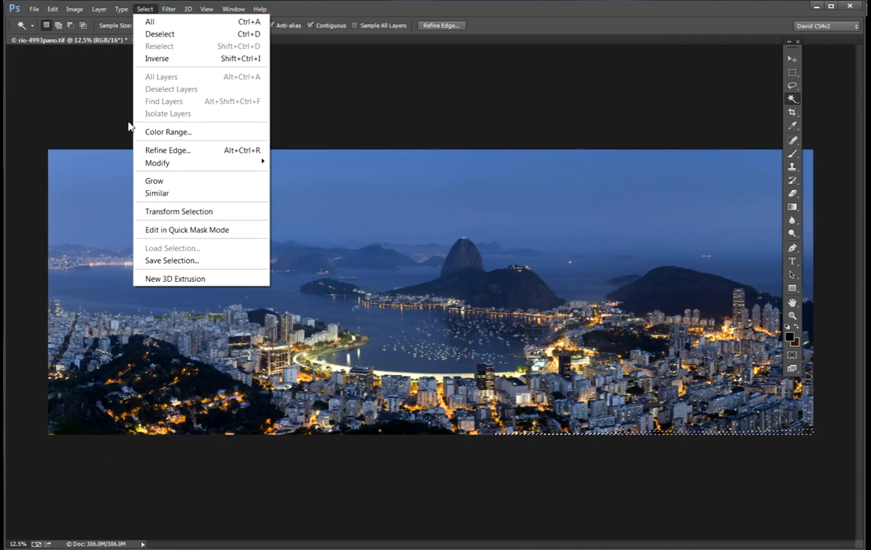
click(165, 35)
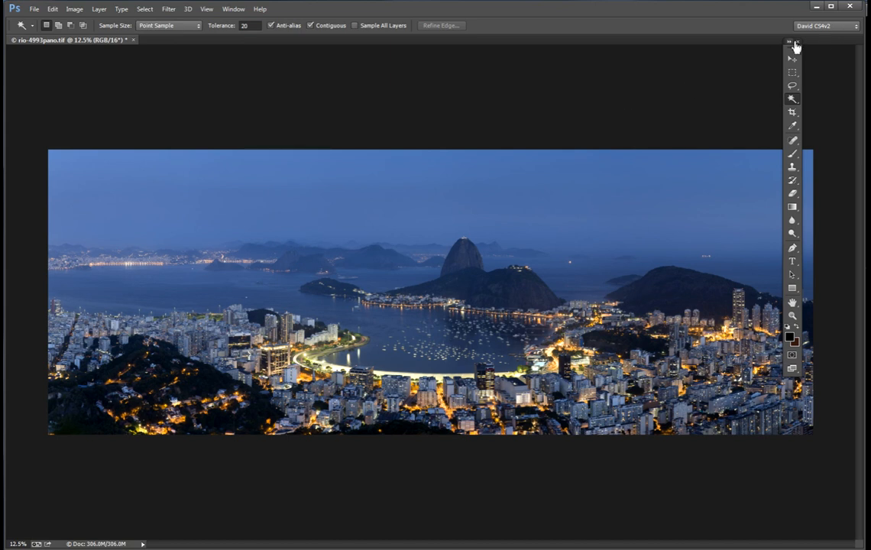
Move the toolbox off the image and lasso the whole sky down to just below the horizon across the panorama's full width
drag(794, 52, 870, 55)
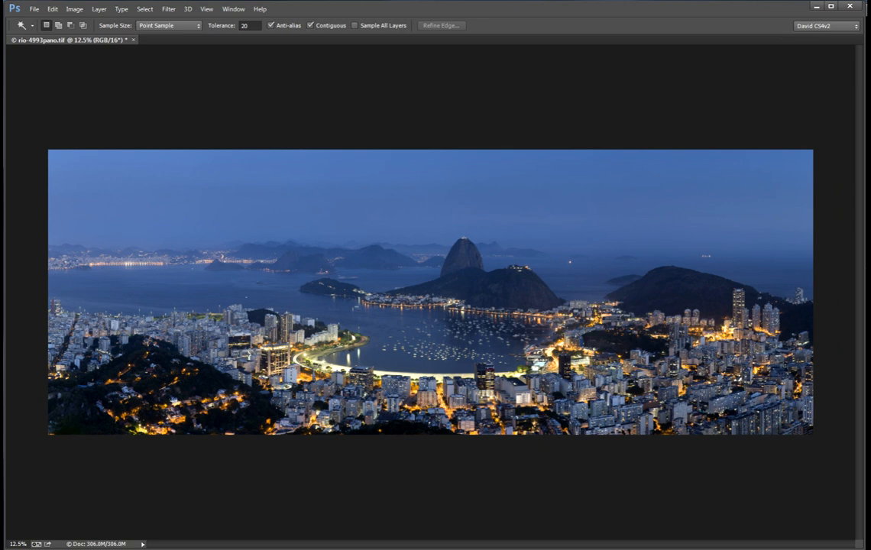
key(l)
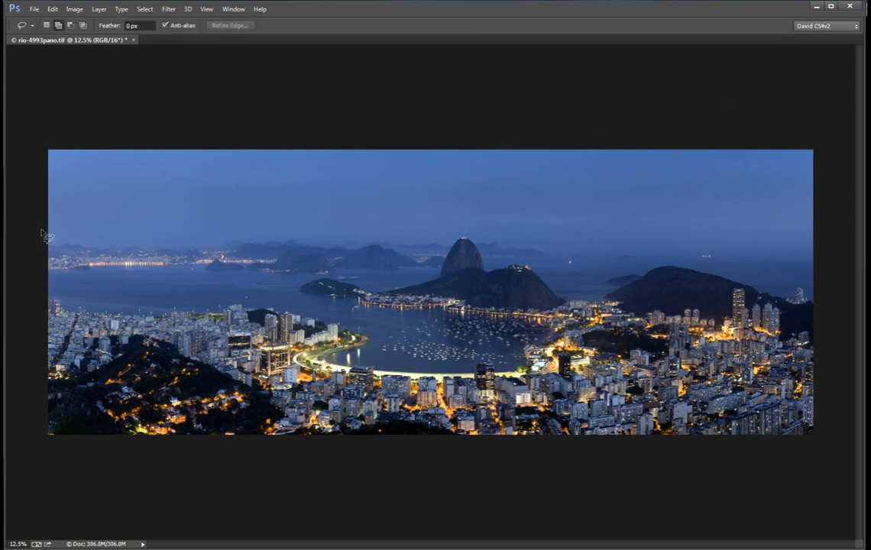
mouse_move(27, 284)
mouse_down()
mouse_move(126, 273)
mouse_move(416, 269)
mouse_move(831, 287)
mouse_move(825, 138)
mouse_move(229, 4)
mouse_move(22, 2)
mouse_move(65, 239)
mouse_up()
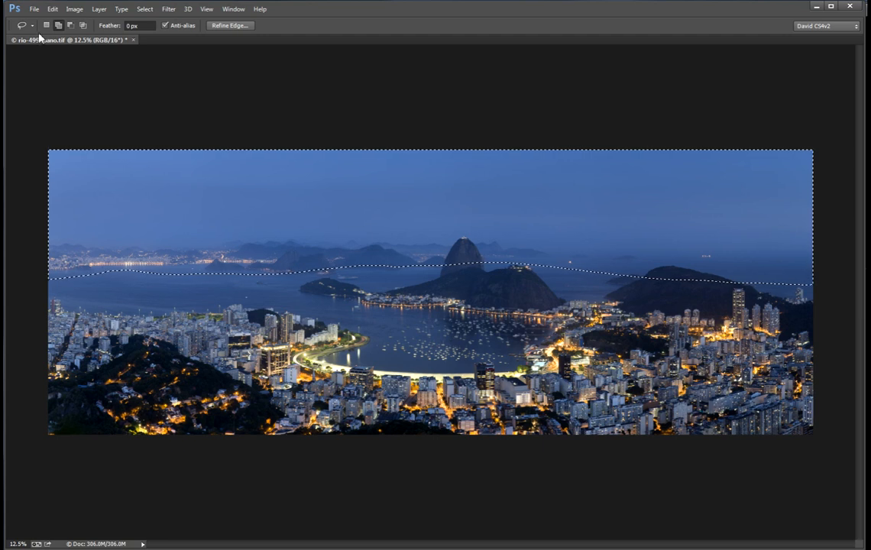
Feather the sky selection with a radius of 400 pixels
click(145, 9)
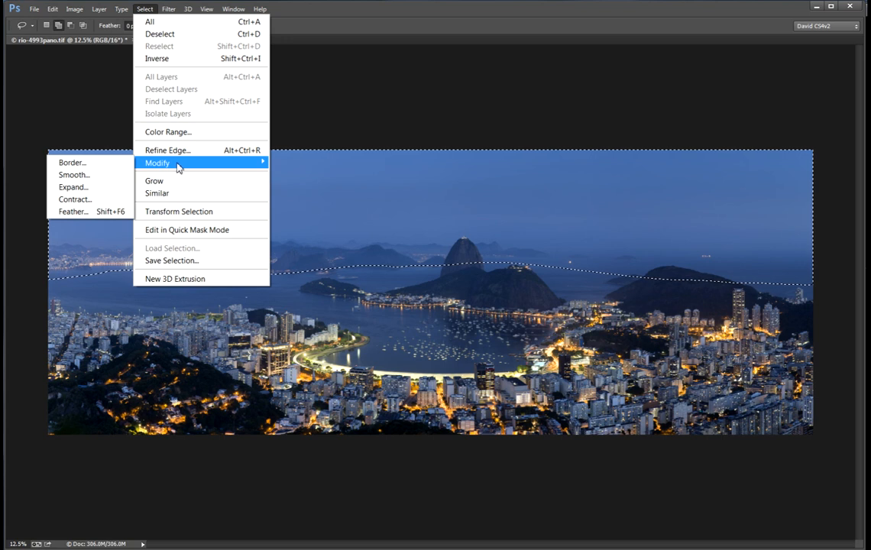
mouse_move(162, 165)
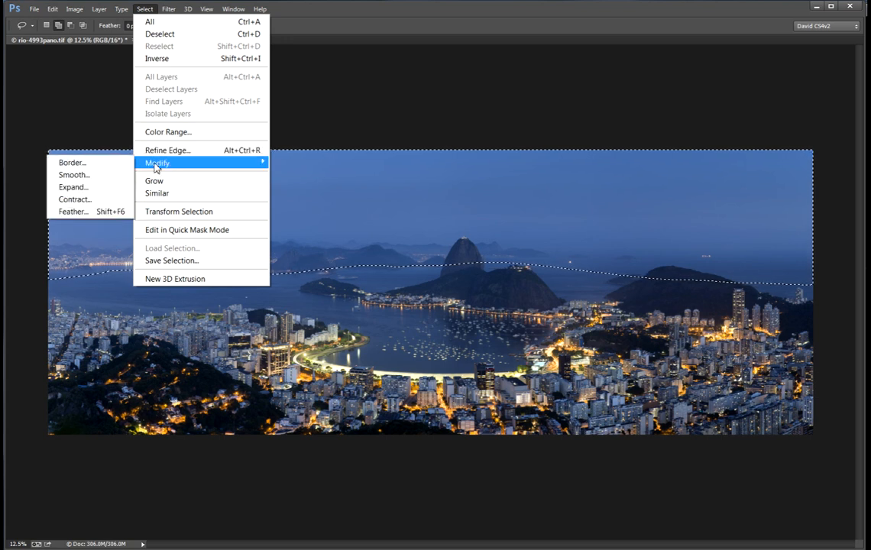
click(75, 212)
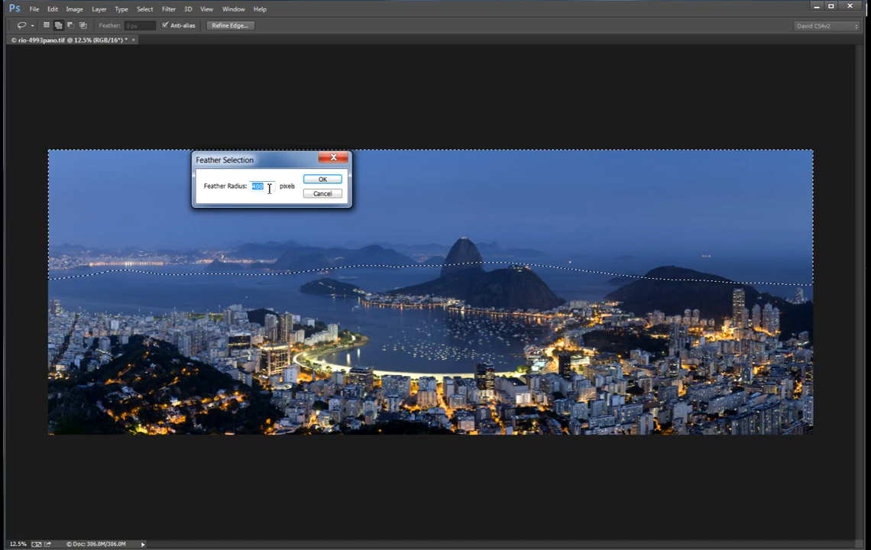
click(326, 181)
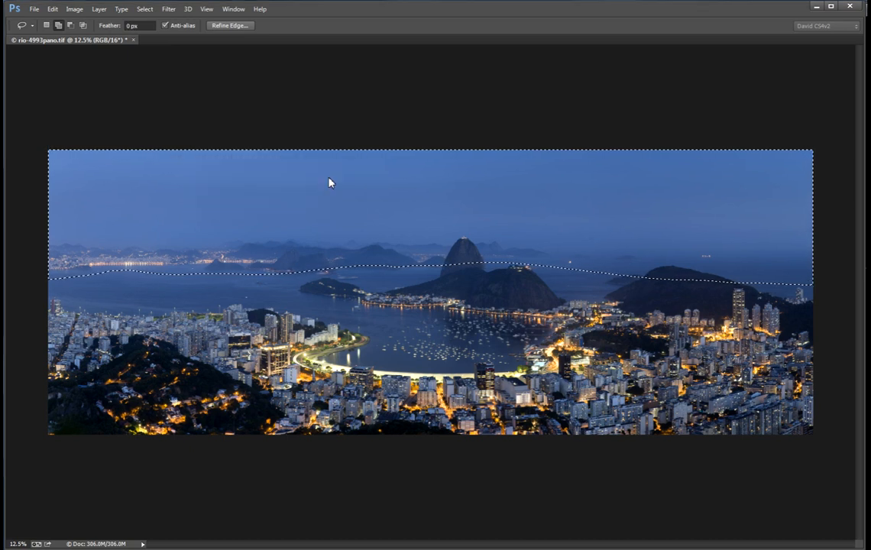
Start a Curves adjustment on the sky, shaping an S-curve with a raised highlight point and a shadow point at input 52, output 40
click(73, 9)
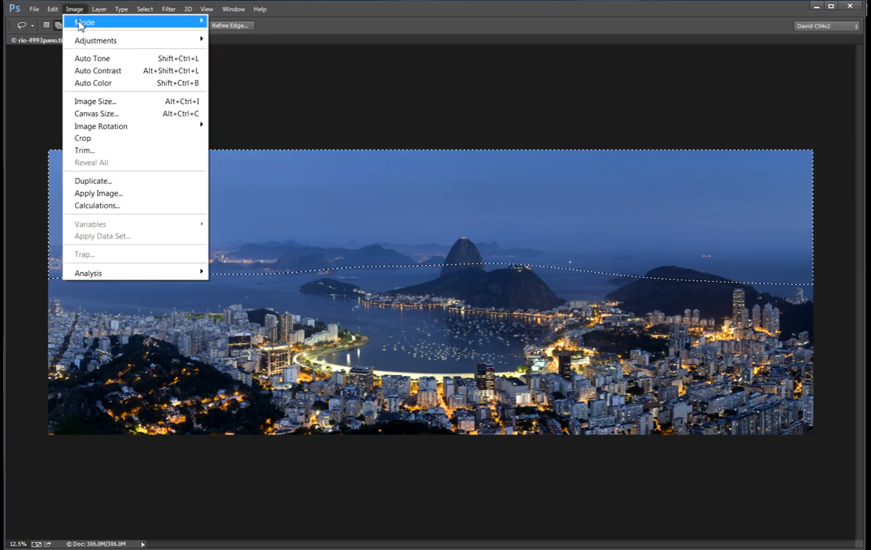
mouse_move(205, 43)
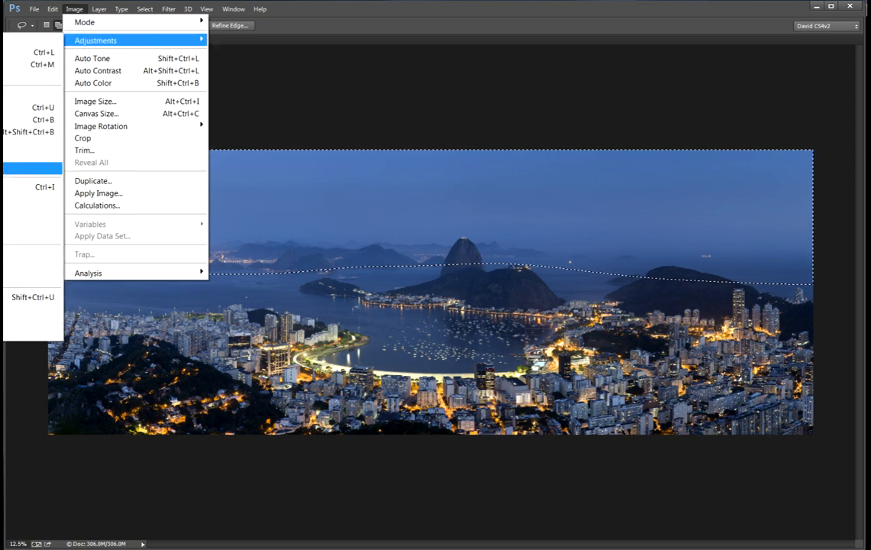
click(38, 64)
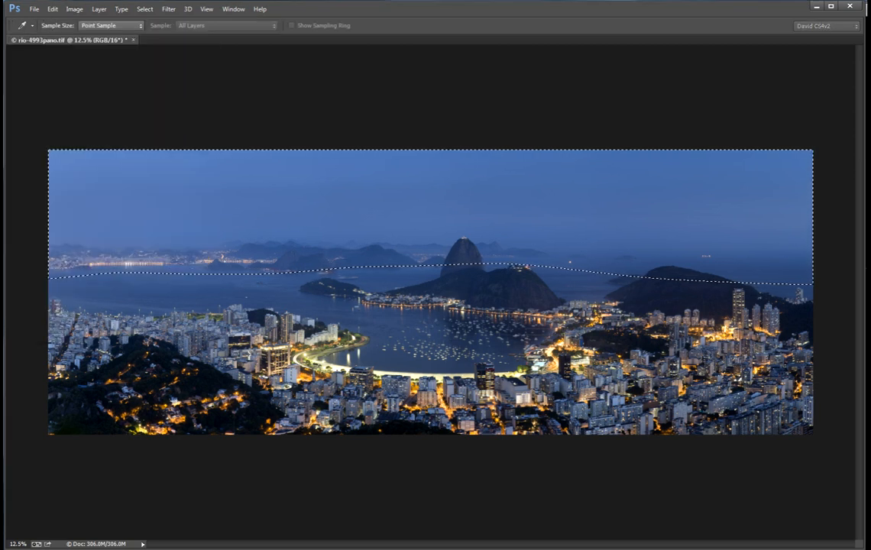
drag(591, 78, 459, 303)
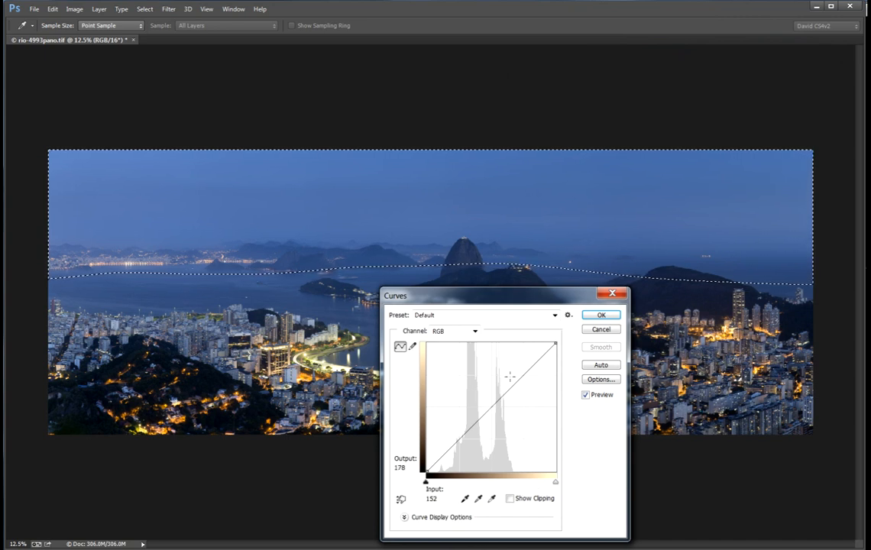
drag(525, 375, 522, 373)
drag(450, 448, 454, 452)
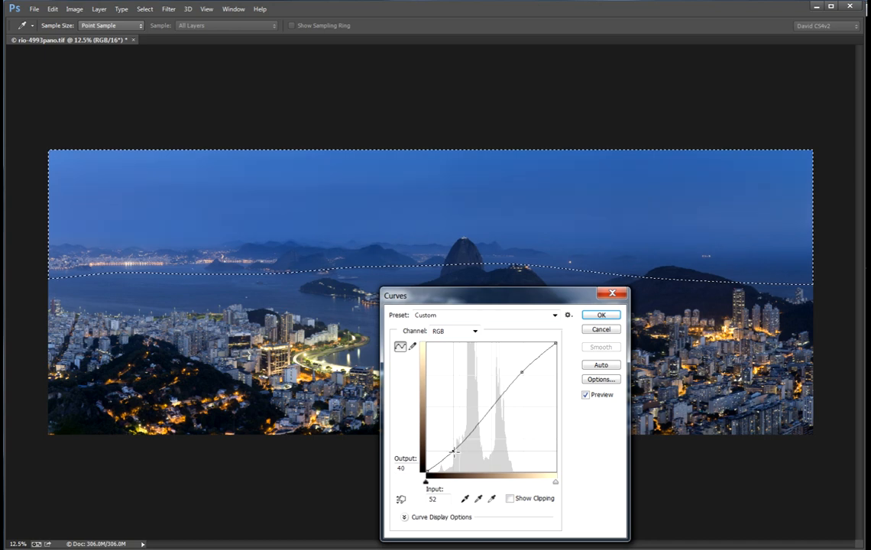
Refine the sky's RGB curve, setting the highlight point to input 191, output 196 and the shadow point to input 51, output 42
drag(542, 303, 550, 349)
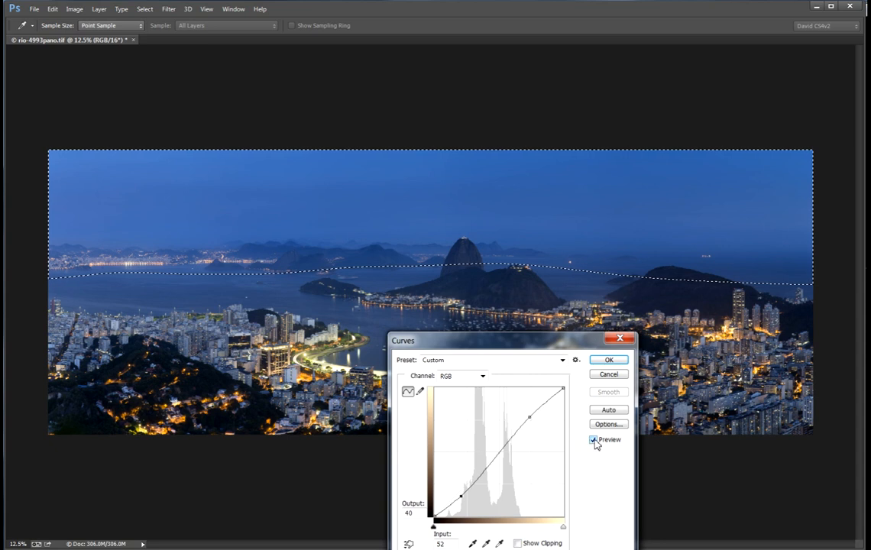
click(530, 418)
drag(530, 417, 531, 417)
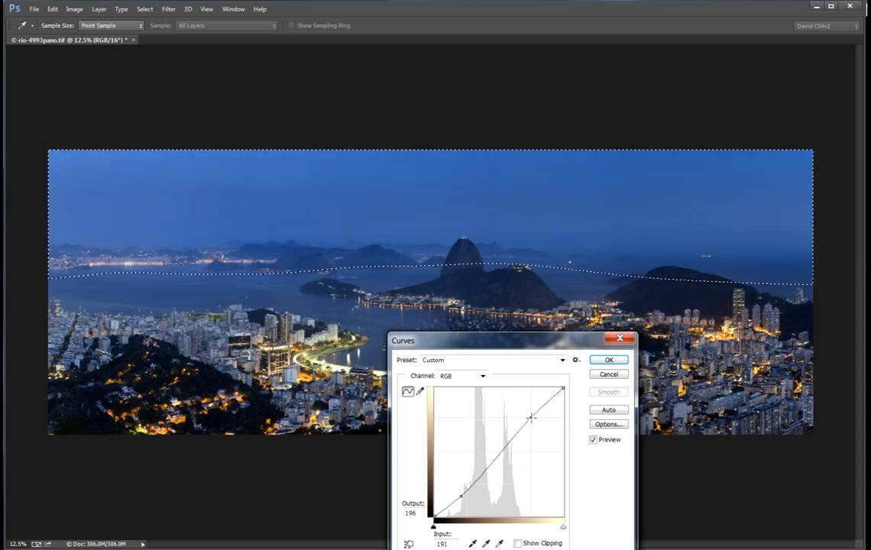
click(462, 497)
drag(464, 498, 464, 496)
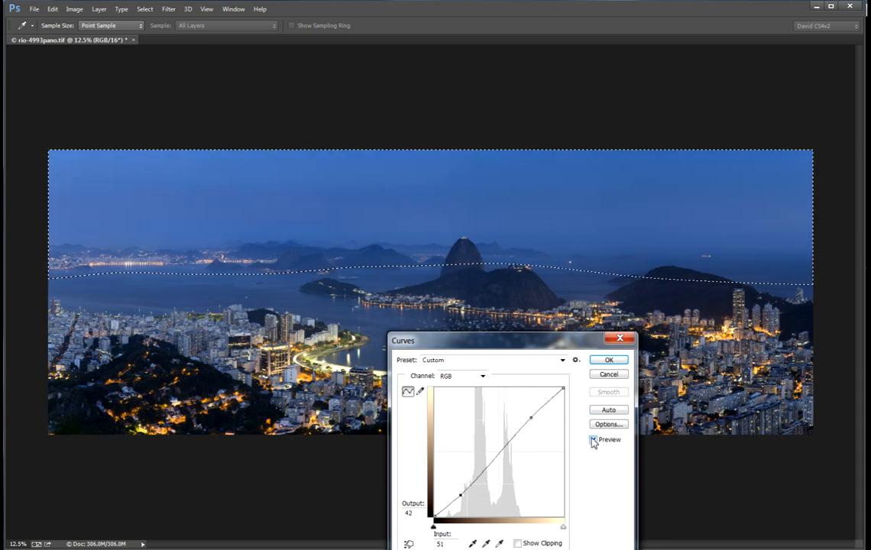
Soften the sky's RGB curve with points at input 194, output 194 and input 53, output 41, and apply it
click(531, 417)
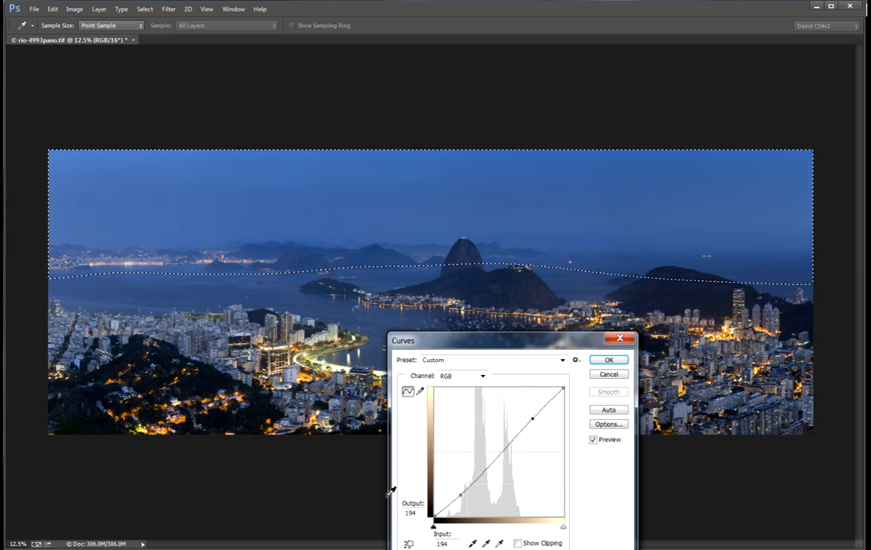
click(461, 497)
click(594, 440)
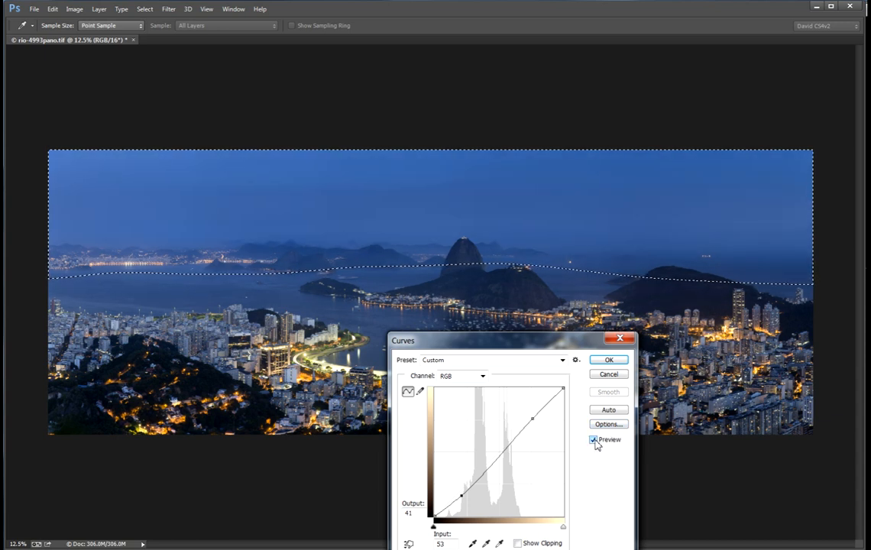
click(609, 360)
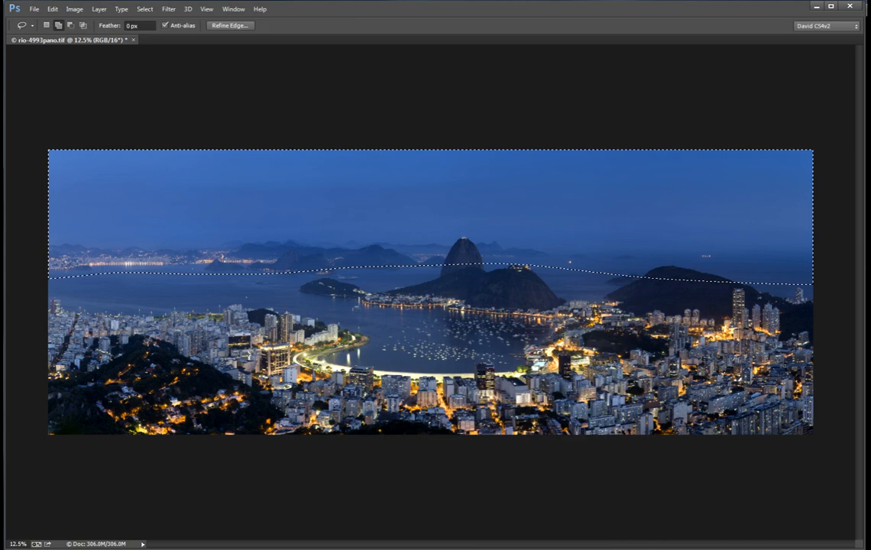
Invert the sky selection to target the water and city, and start a Curves adjustment with its dialog clear of the city
click(145, 9)
click(157, 58)
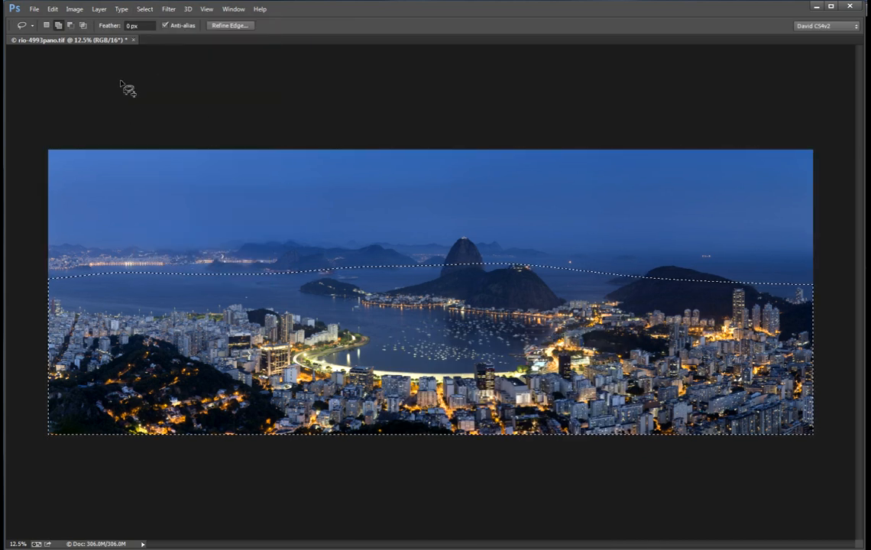
click(73, 8)
mouse_move(87, 42)
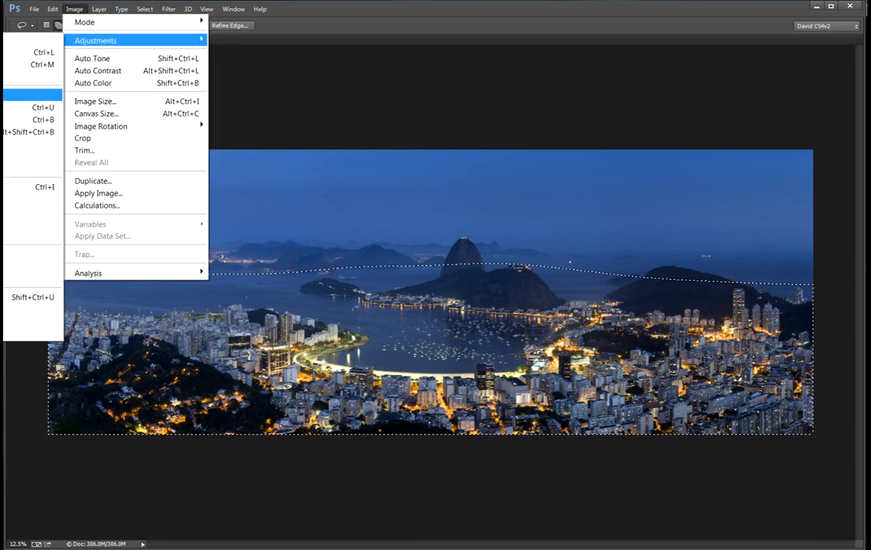
click(35, 64)
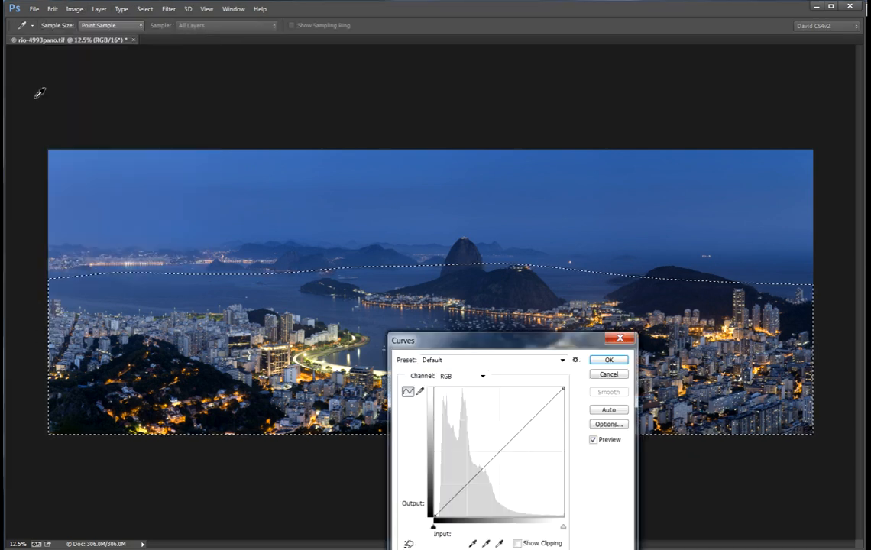
drag(500, 344, 236, 17)
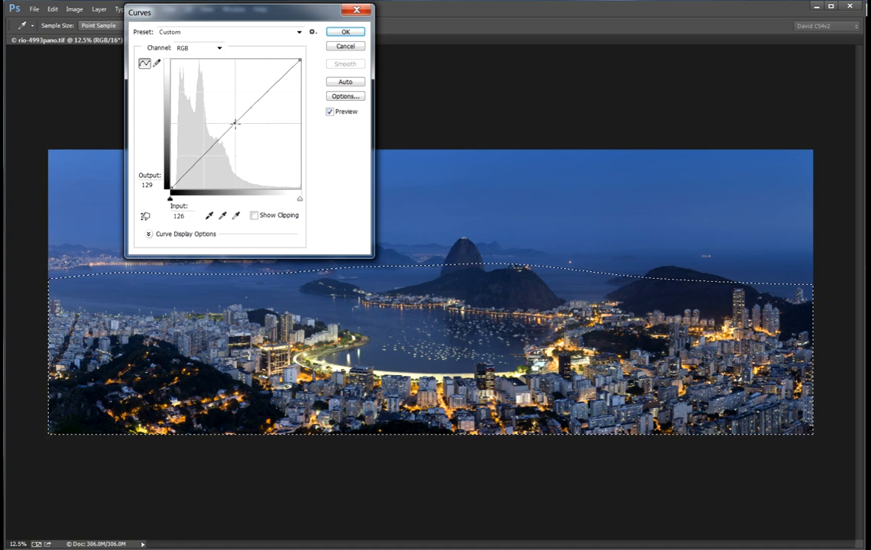
Brighten the foreground midtones with a curve point at input 124, output 130, apply the adjustment and deselect
click(235, 122)
click(330, 112)
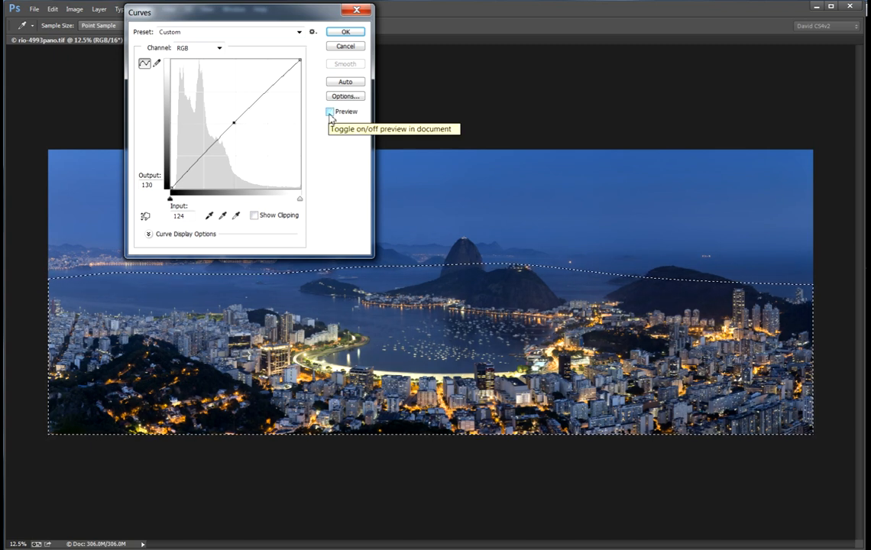
click(330, 113)
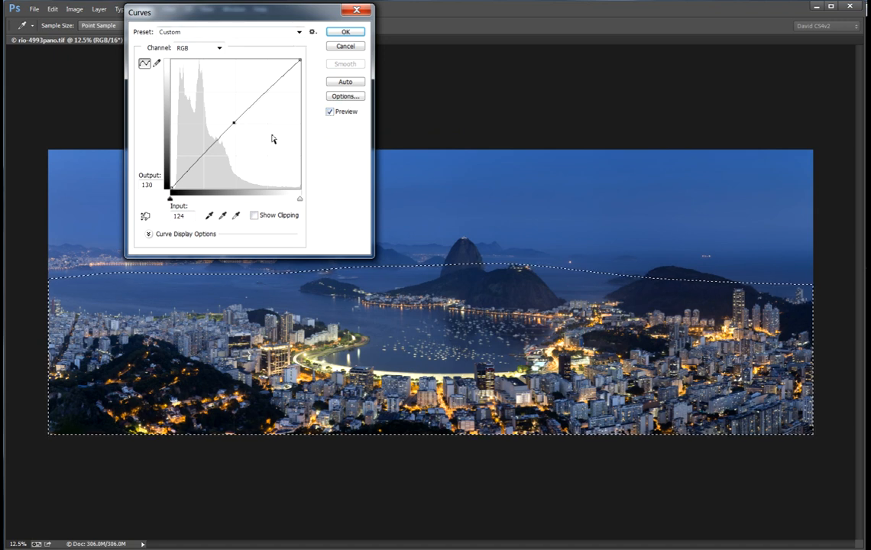
click(342, 31)
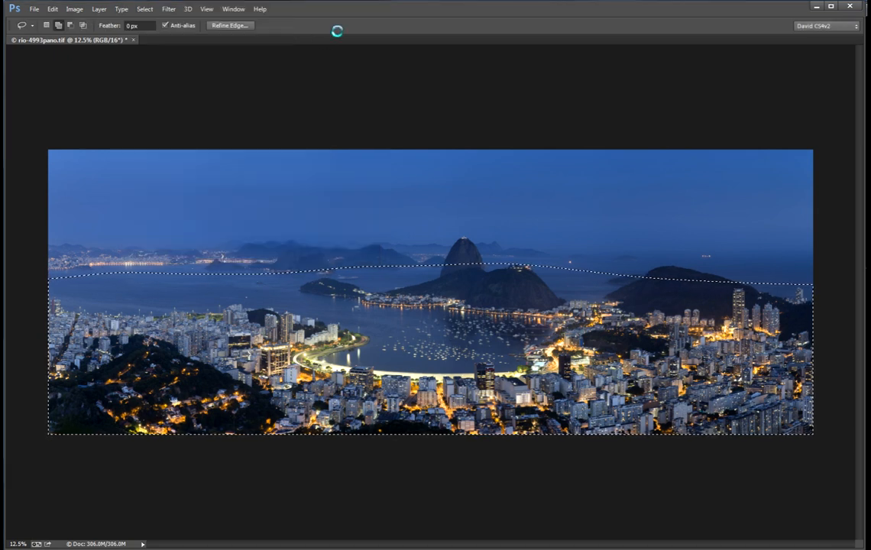
click(144, 10)
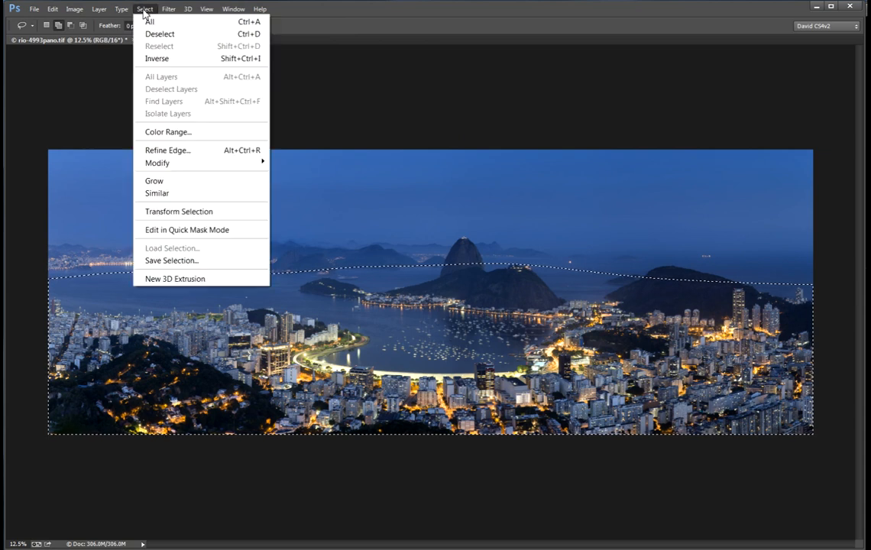
click(160, 33)
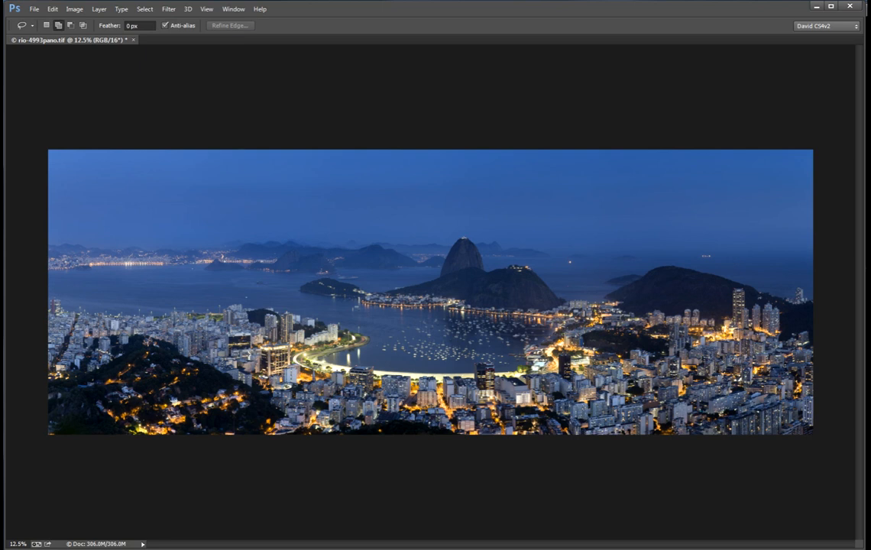
Lasso the hazy distant shoreline at the panorama's far left and feather the selection using the Feather 100 action
drag(792, 2, 764, 74)
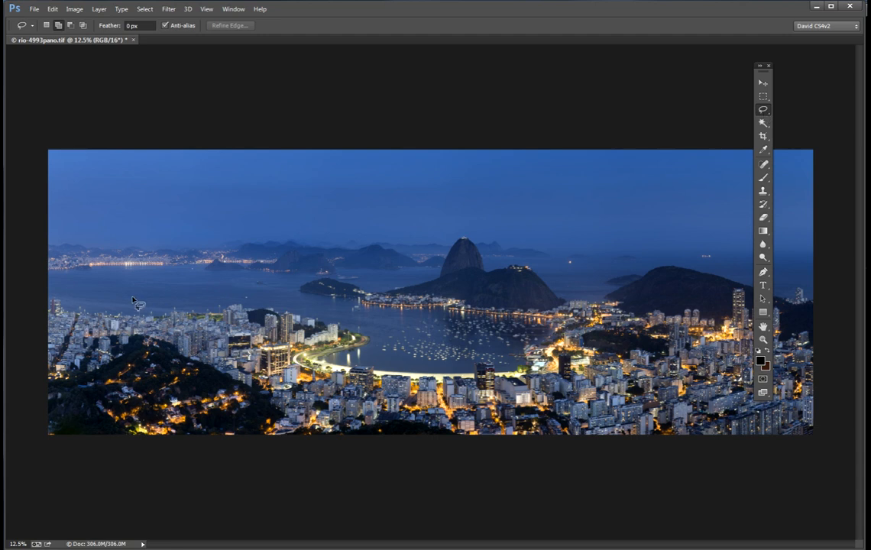
mouse_move(47, 284)
mouse_down()
mouse_move(259, 264)
mouse_move(220, 248)
mouse_move(65, 239)
mouse_move(12, 273)
mouse_move(12, 243)
mouse_up()
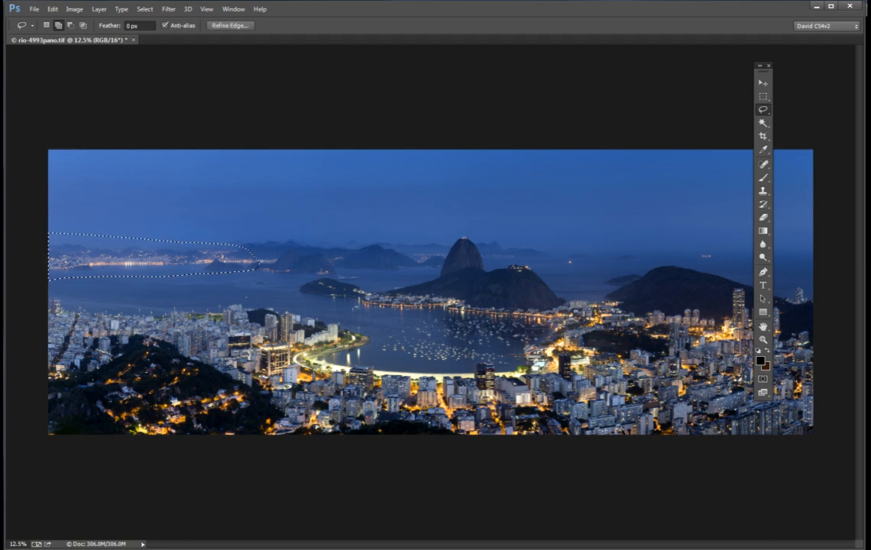
key(alt+F9)
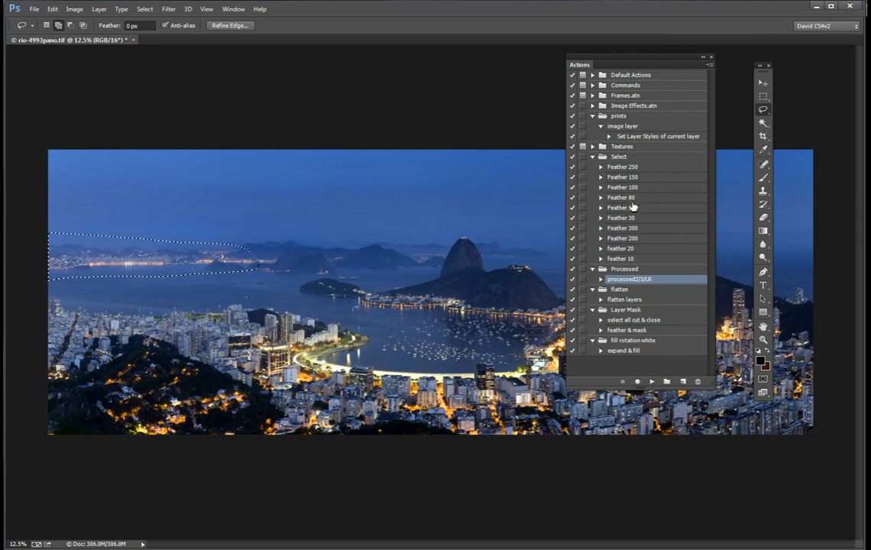
click(631, 188)
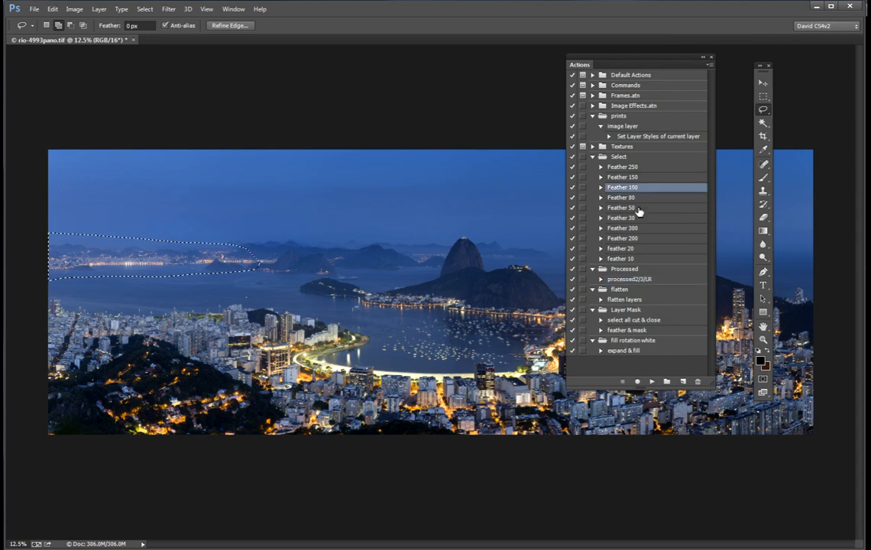
click(654, 382)
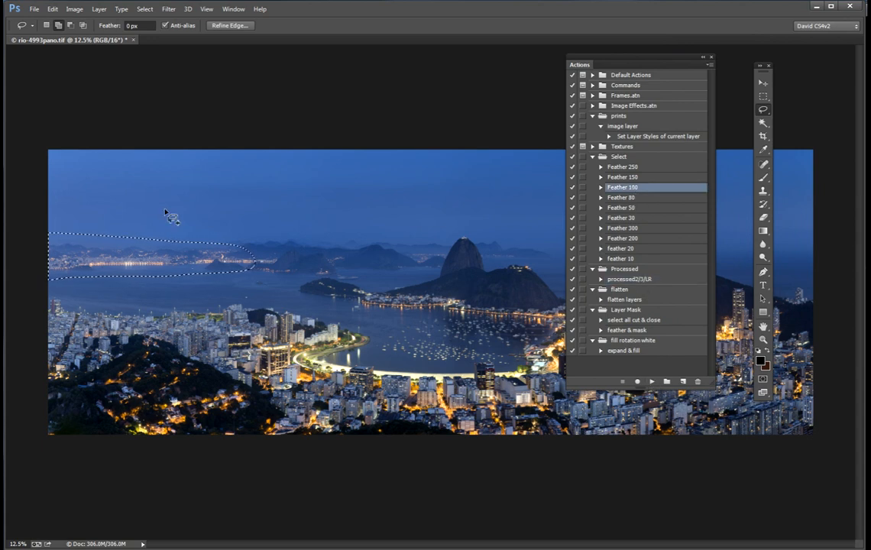
Start a Curves adjustment on the shoreline with a highlight point at input 193, output 187 and a shadow point at input 39, output 27
click(75, 9)
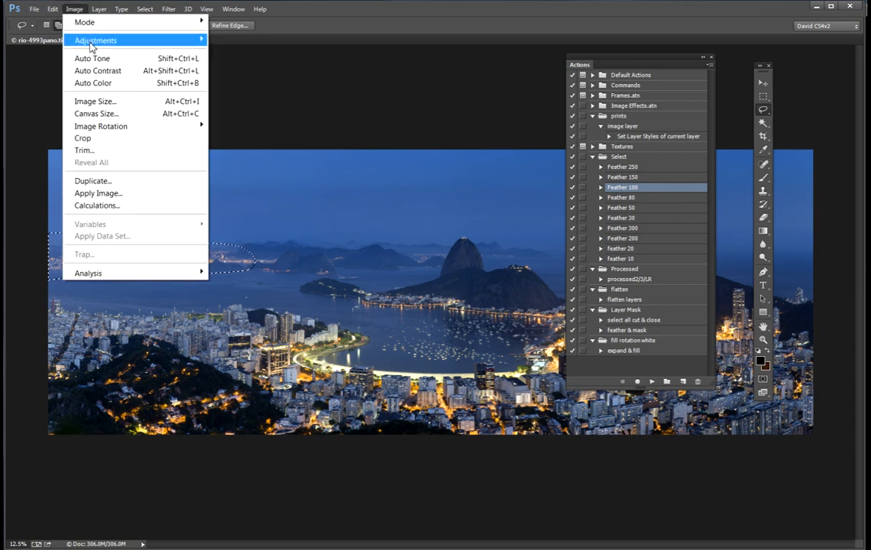
mouse_move(82, 40)
click(31, 64)
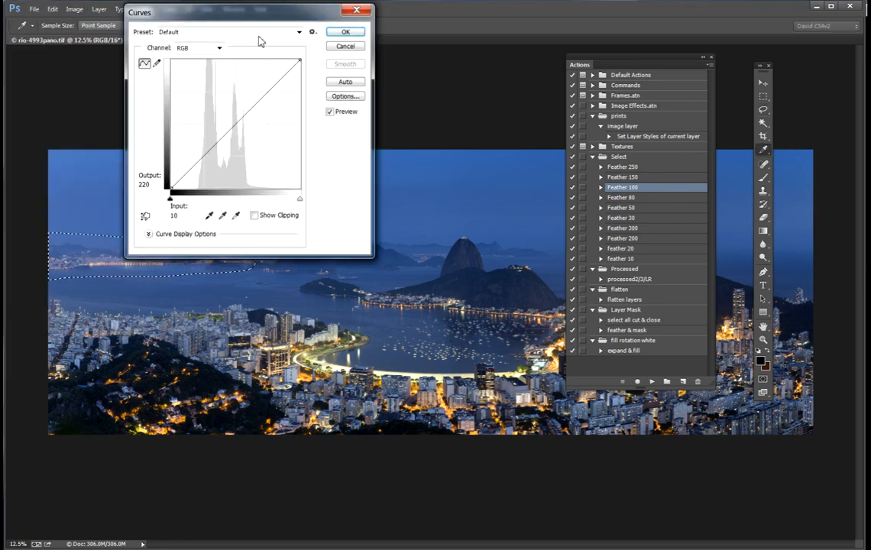
mouse_move(265, 8)
mouse_down()
mouse_move(496, 136)
mouse_move(487, 143)
mouse_up()
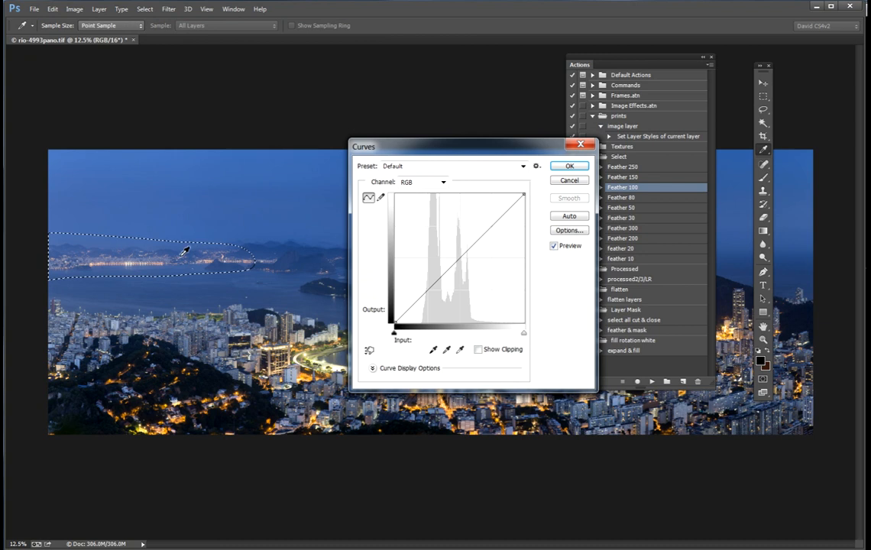
click(491, 227)
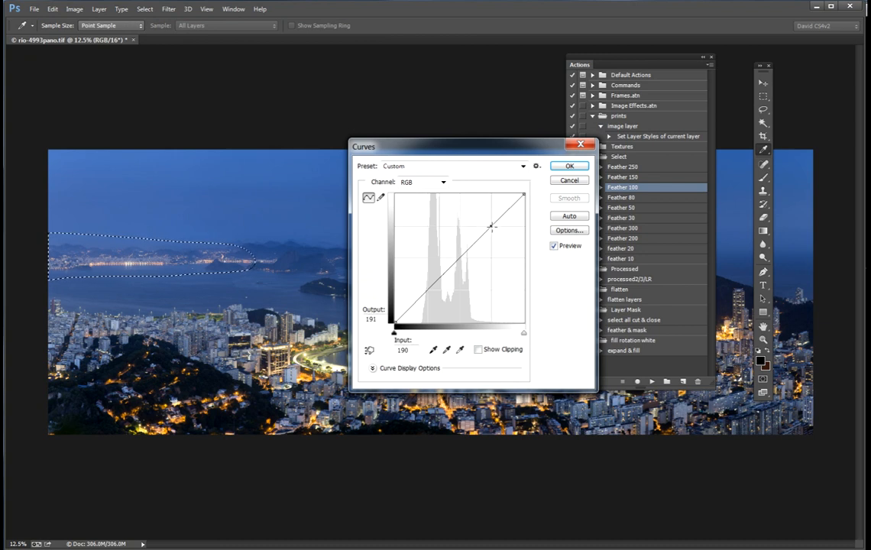
drag(491, 227, 494, 229)
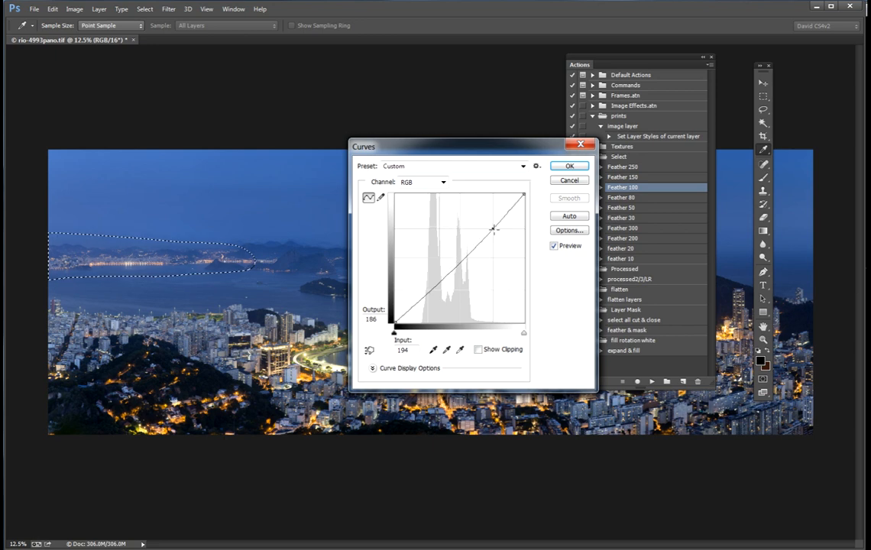
click(415, 308)
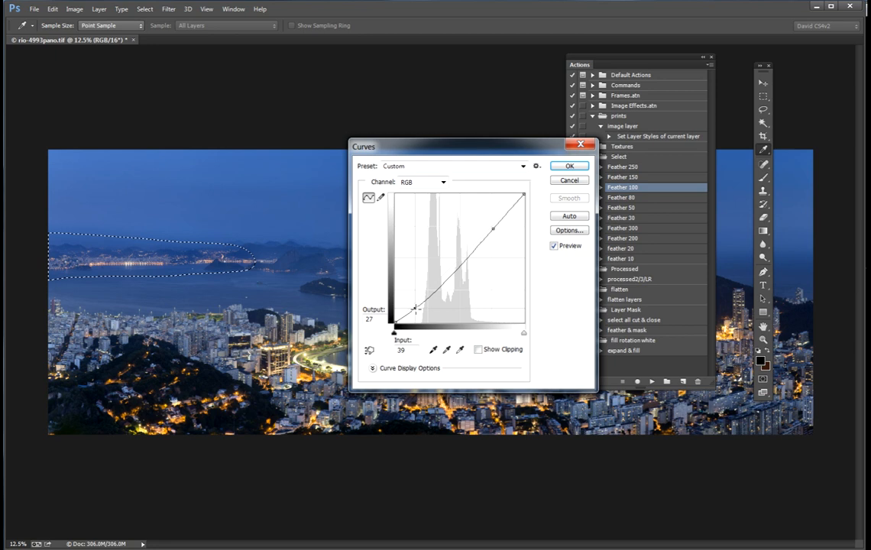
drag(495, 229, 494, 228)
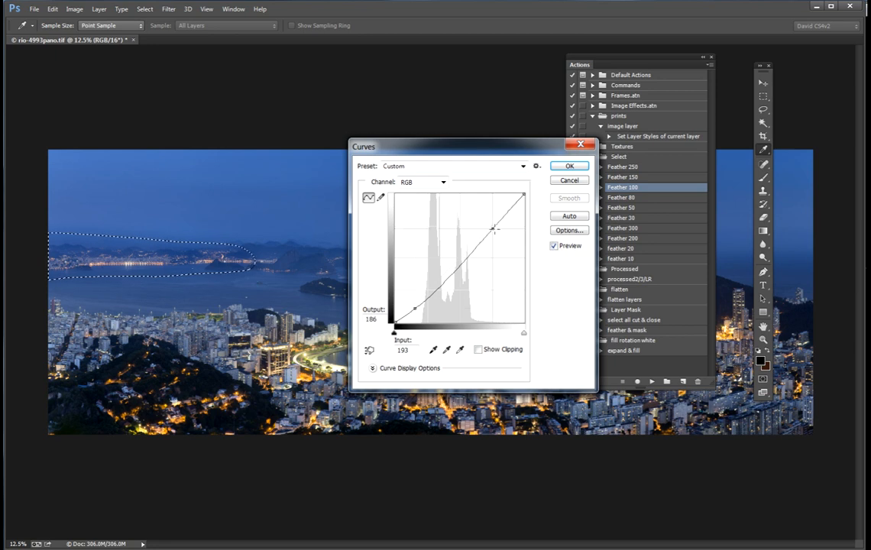
Refine the shoreline curve's shadow point to input 38, output 29, compare the preview, apply the adjustment and deselect
click(552, 246)
click(553, 246)
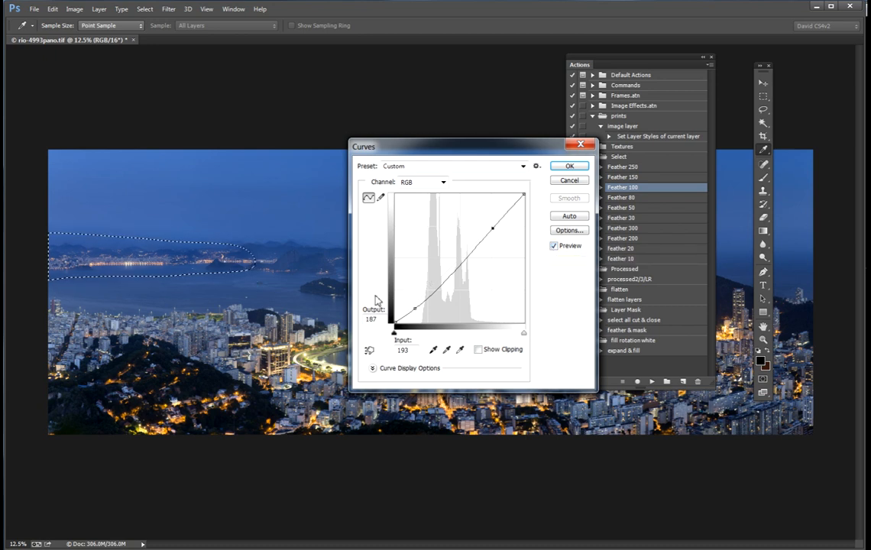
drag(416, 308, 415, 308)
click(555, 249)
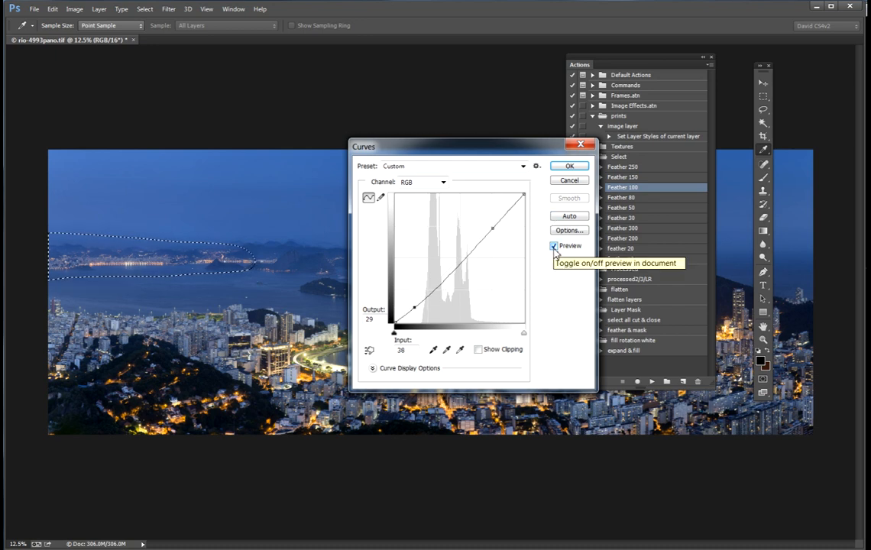
click(554, 246)
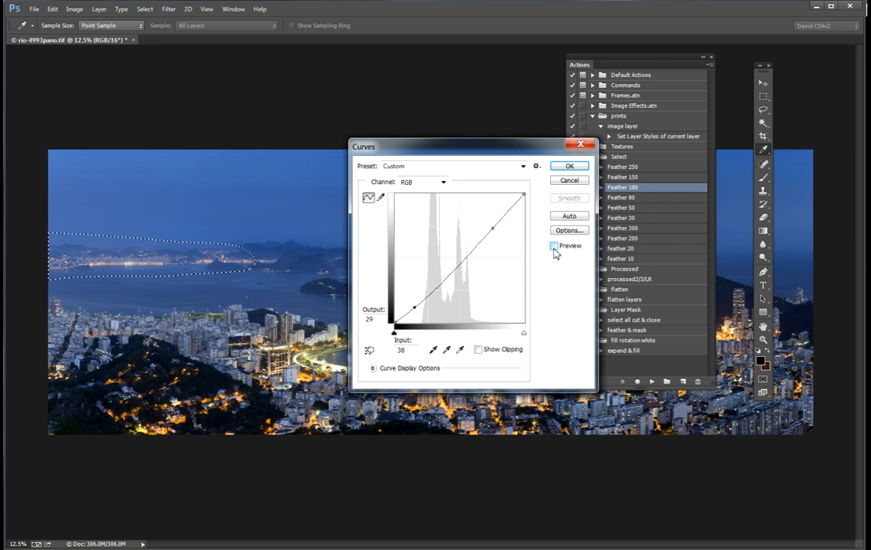
click(568, 168)
click(145, 8)
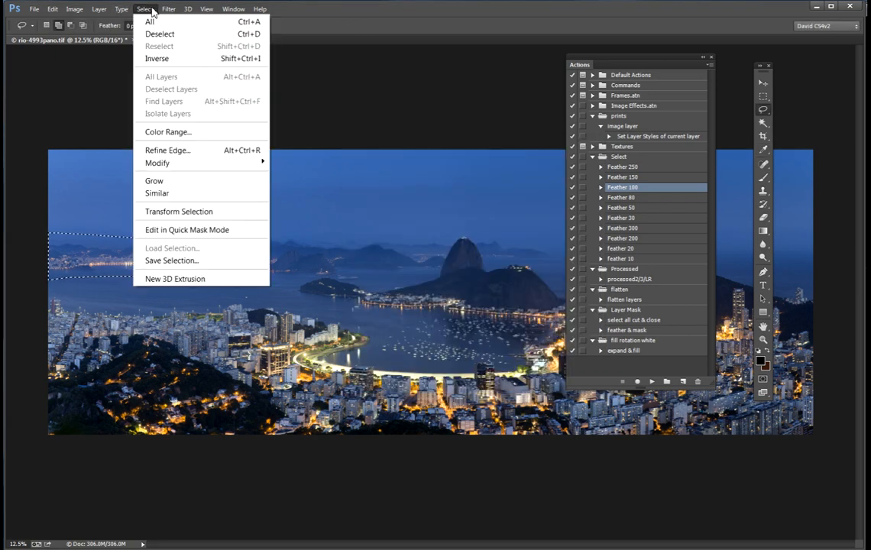
click(157, 34)
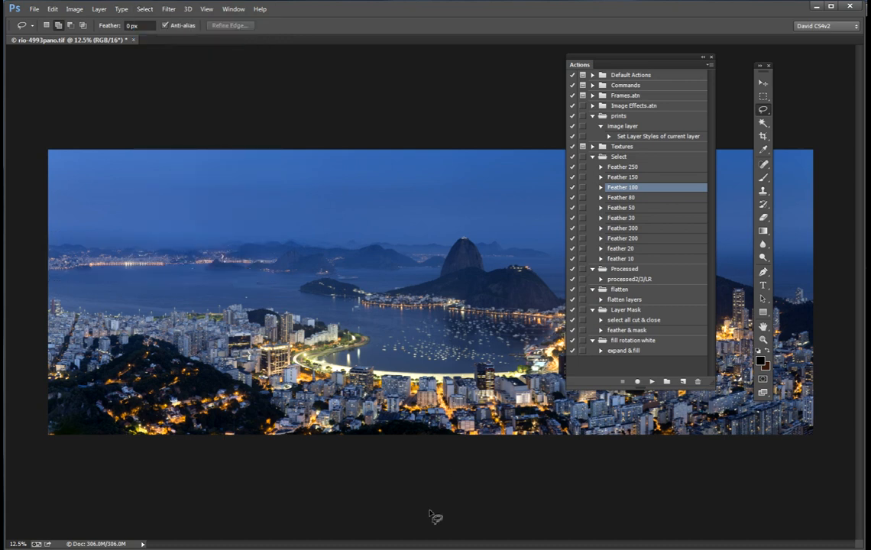
Clear the Actions panel off the image and examine the bay, boats and city buildings up close at 66.7% magnification
drag(631, 58, 870, 60)
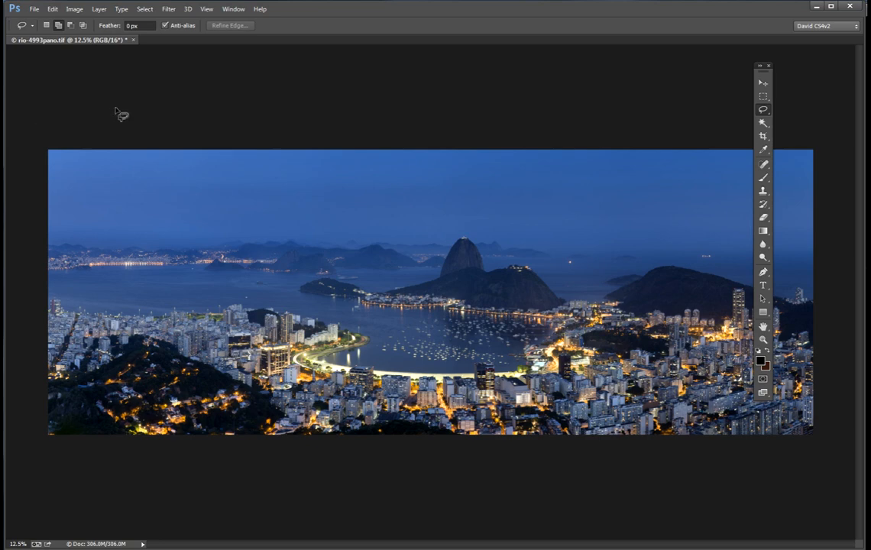
key(ctrl+plus)
key(ctrl+plus)
key(ctrl+plus)
key(ctrl+plus)
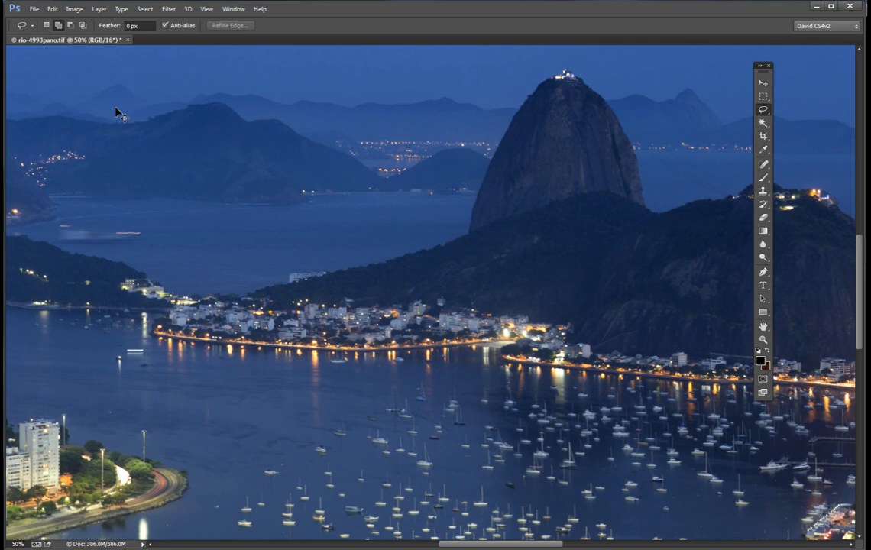
key(ctrl+plus)
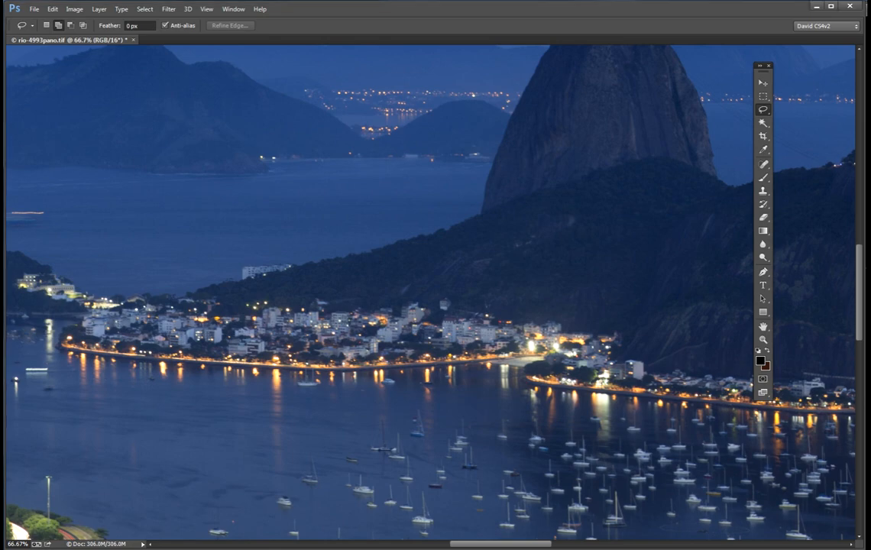
drag(650, 428, 424, 253)
drag(734, 458, 103, 268)
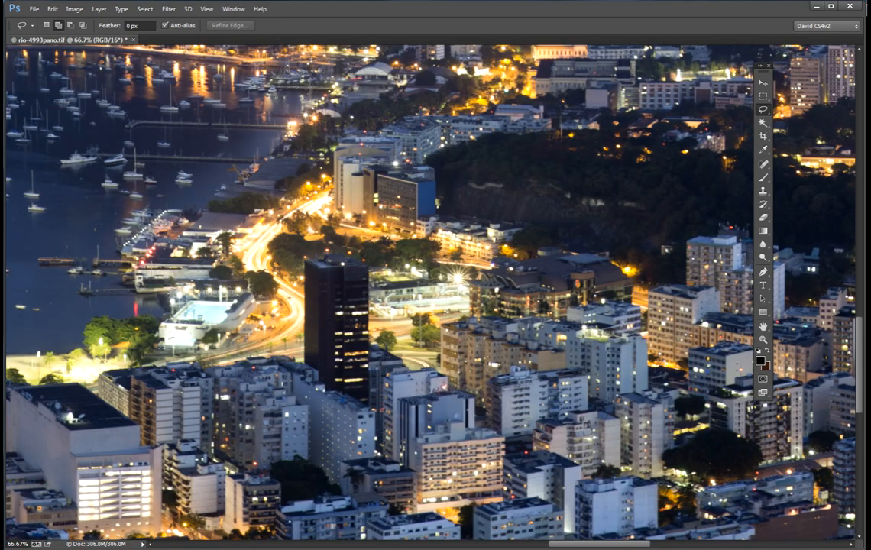
key(ctrl+minus)
key(ctrl+minus)
key(ctrl+minus)
key(ctrl+minus)
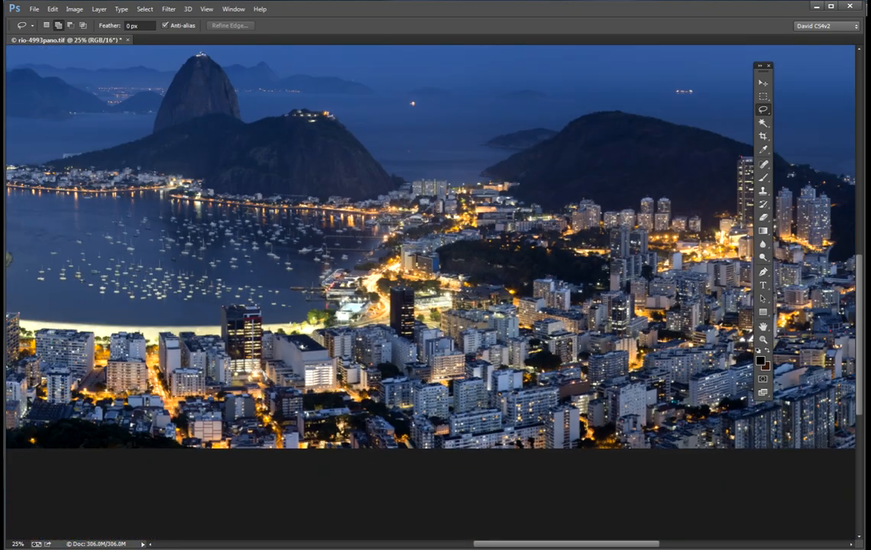
key(ctrl+minus)
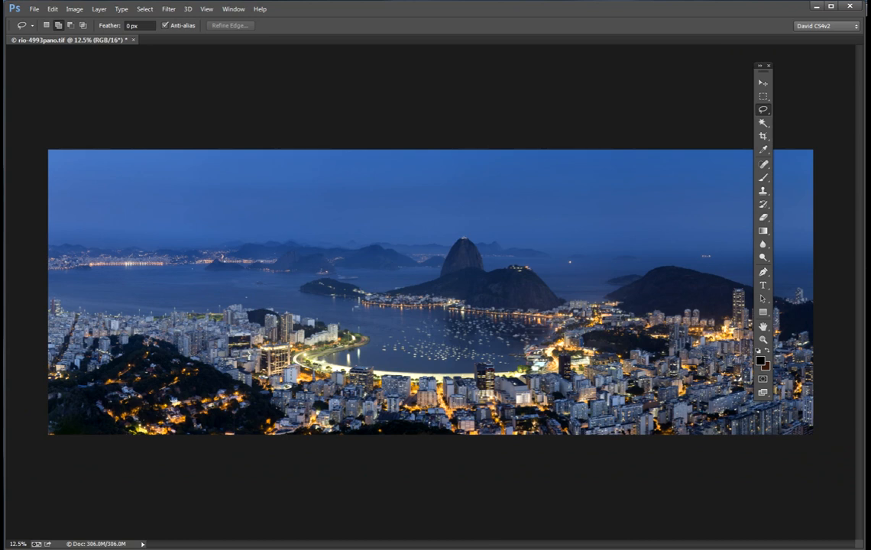